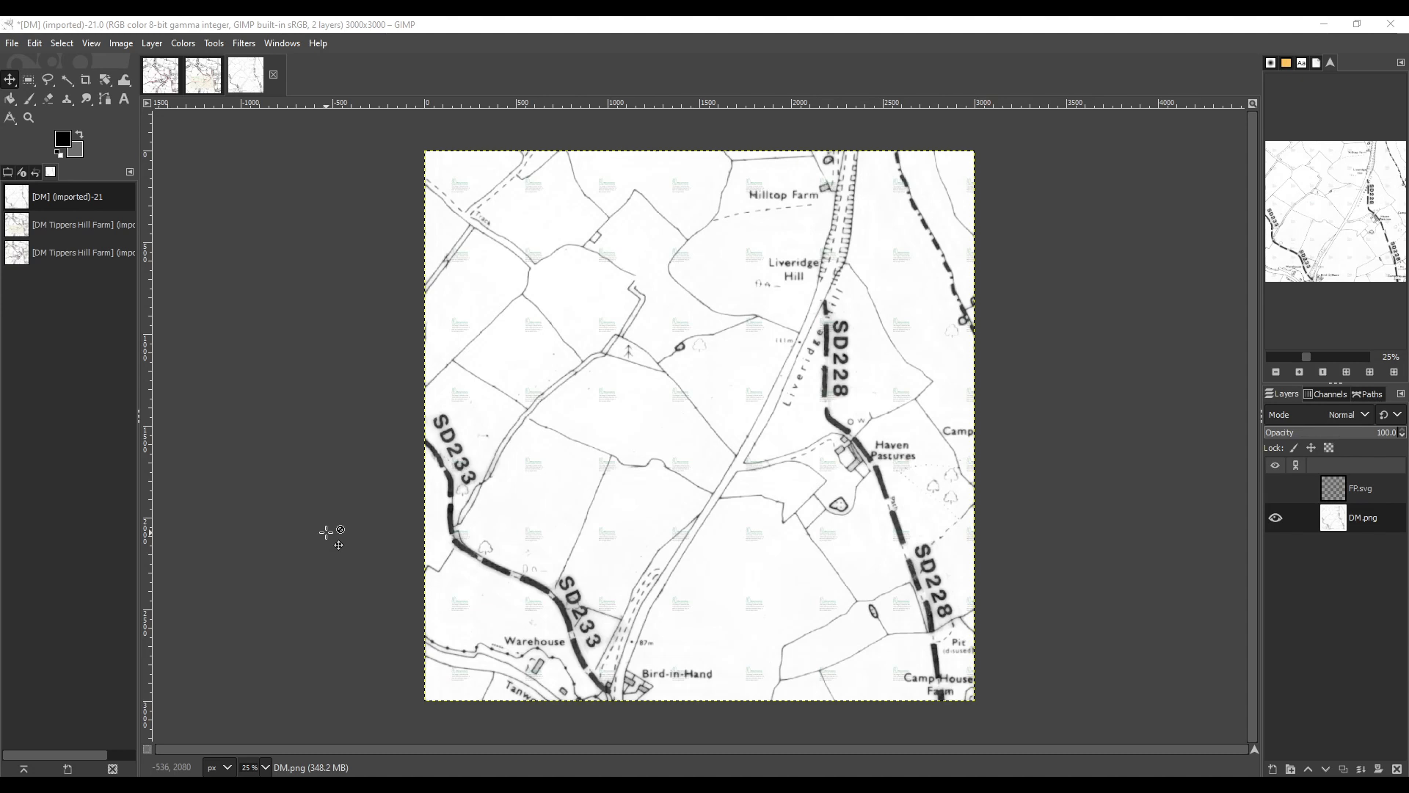
# - Add Current OS Map.jpg to the definitive map image as a new layer
pyautogui.click(15, 50)
pyautogui.click(41, 115)
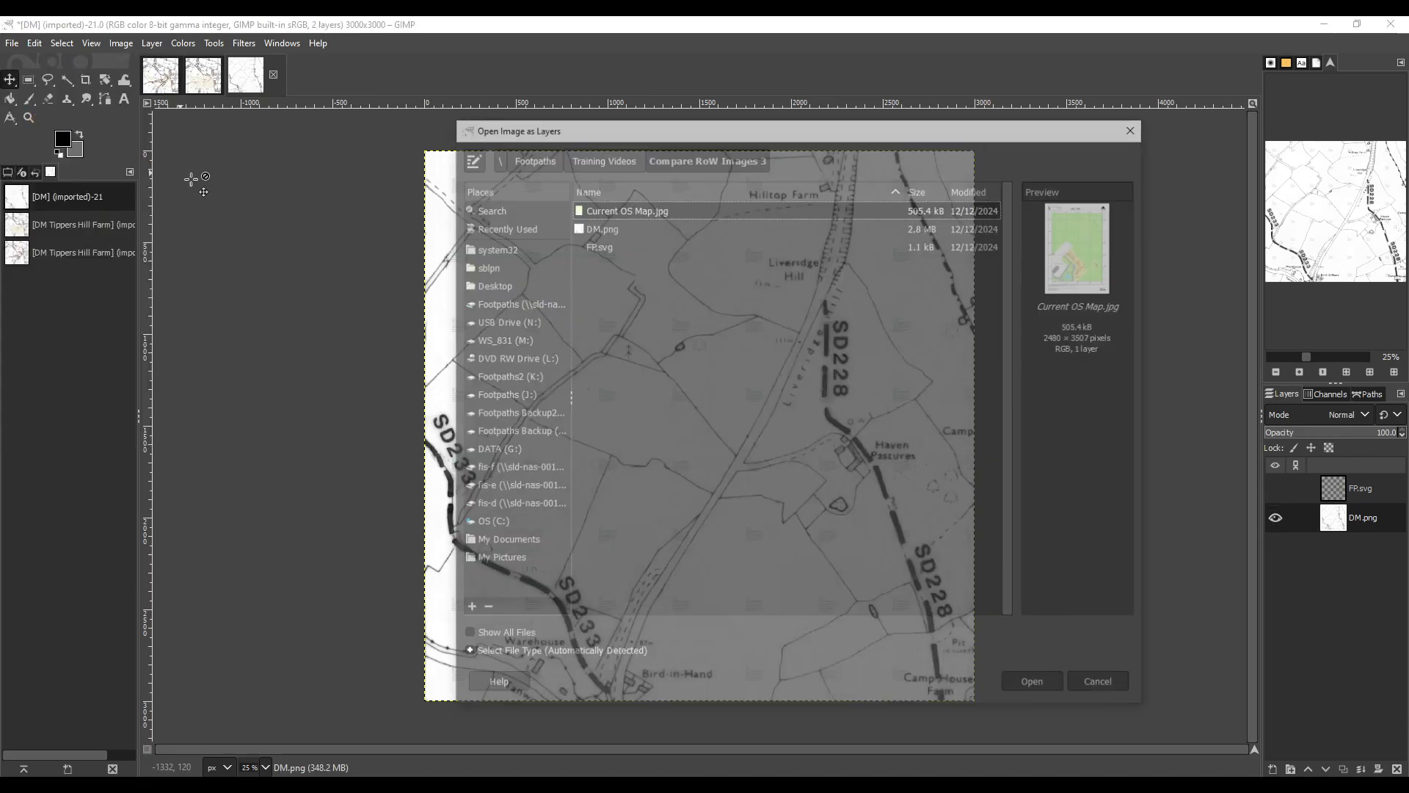
pyautogui.doubleClick(629, 211)
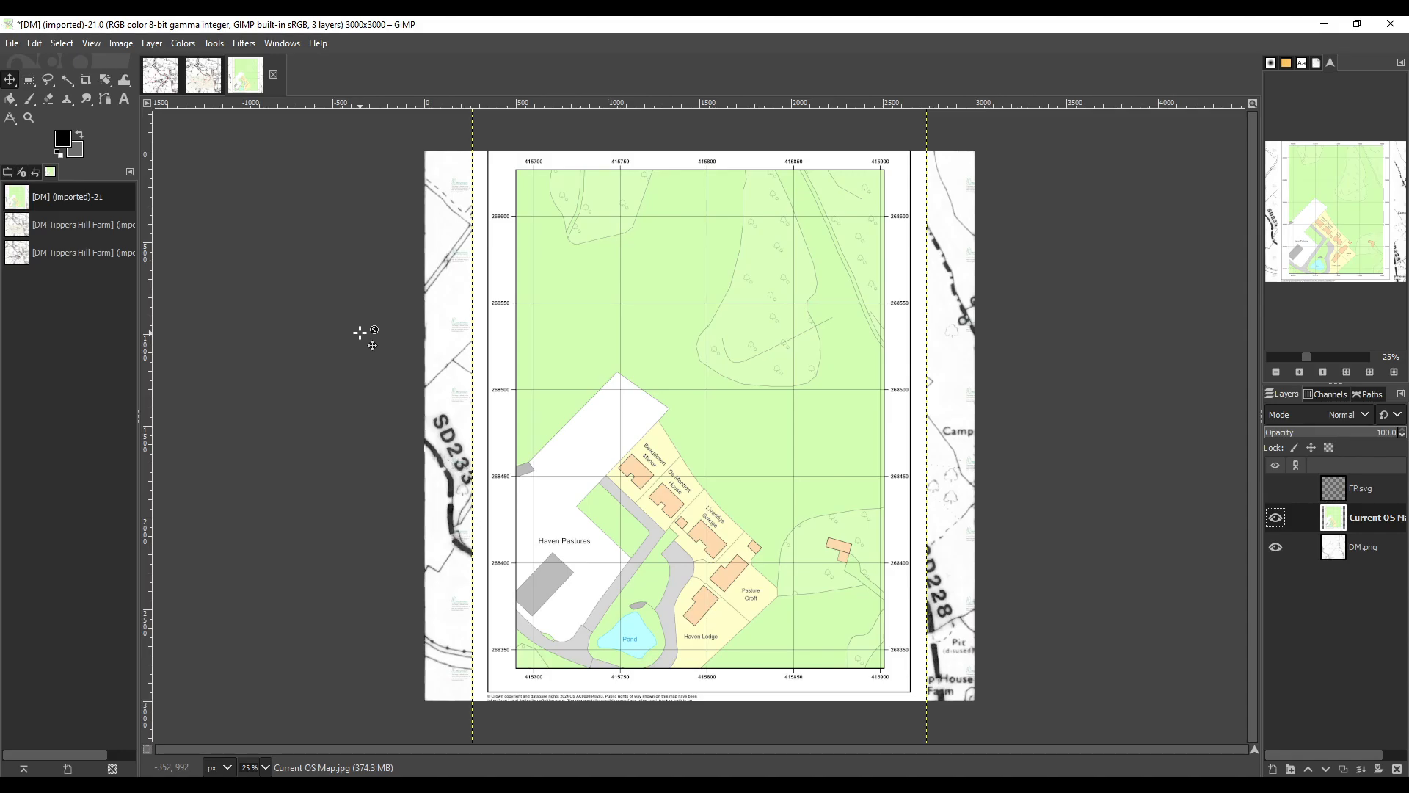
# - Measure the pixel distance along the OS map's 268350 grid line from easting 415700 to 415900
pyautogui.click(267, 767)
pyautogui.click(260, 710)
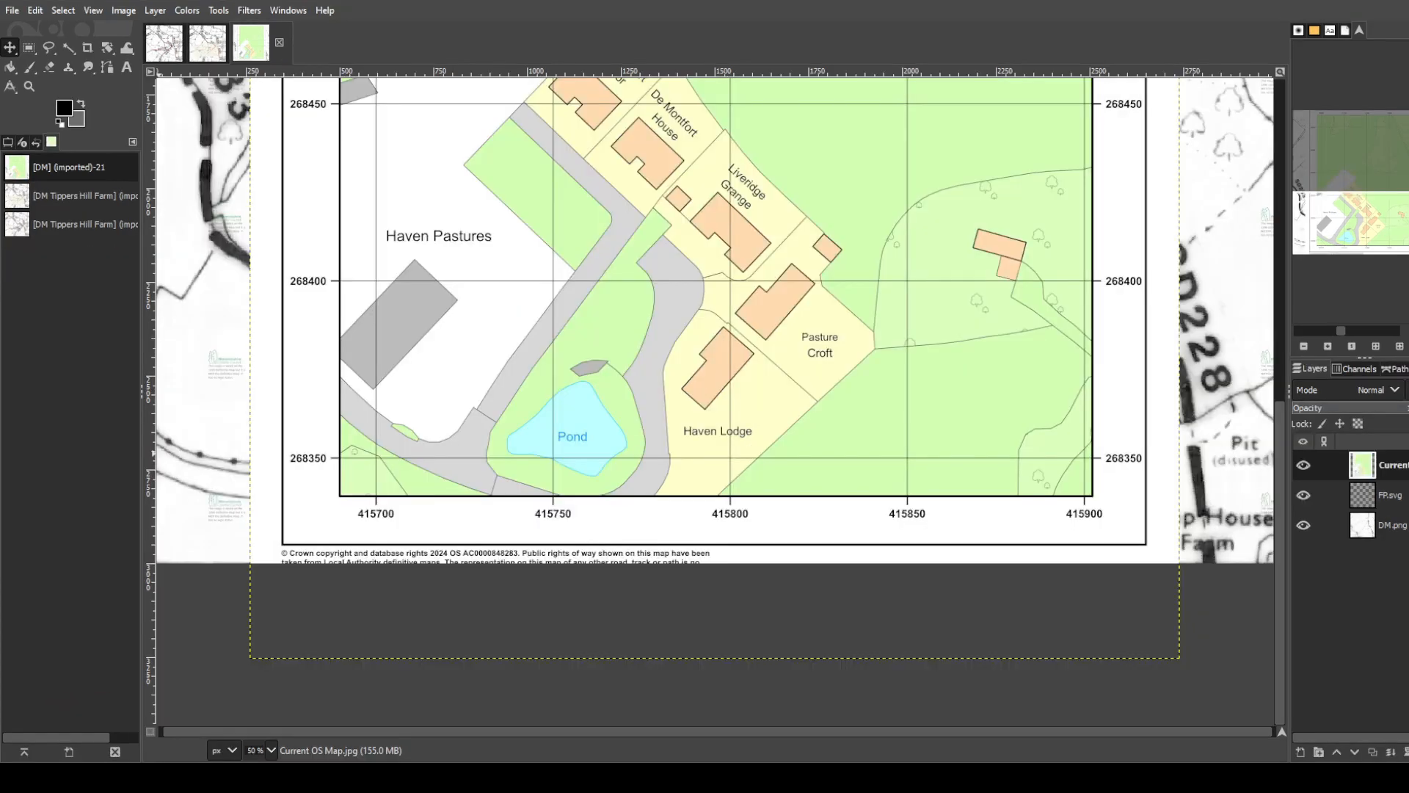
pyautogui.click(10, 86)
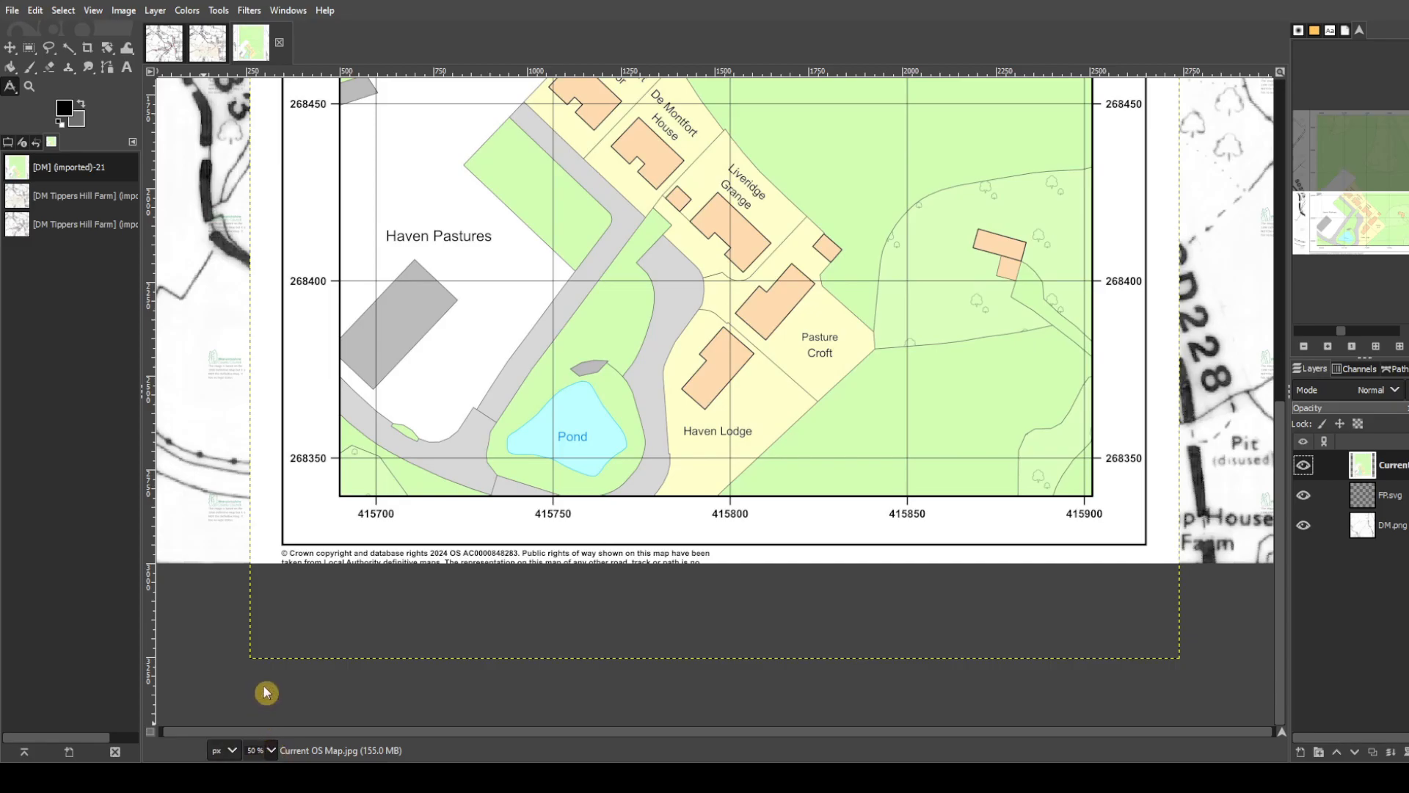
pyautogui.press('1')
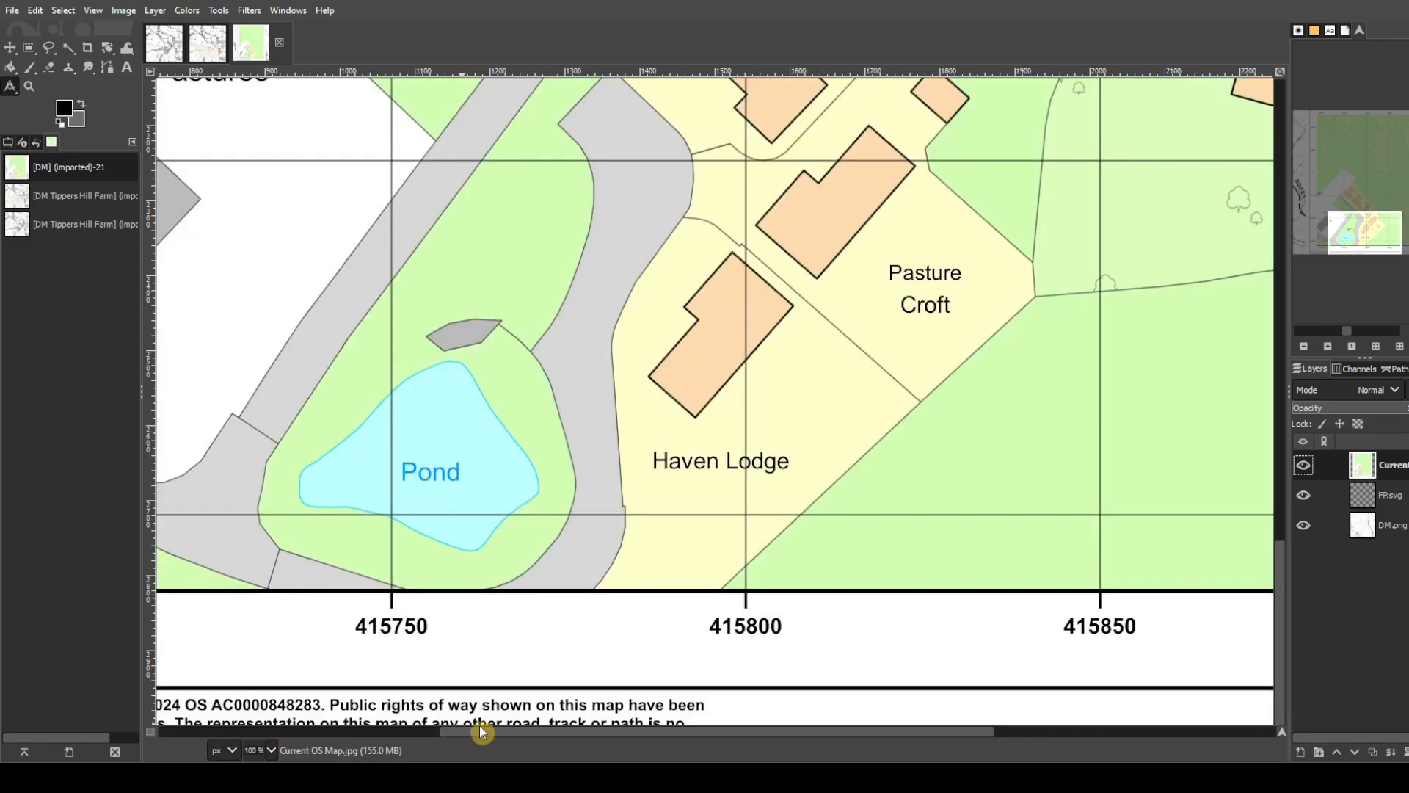
pyautogui.moveTo(482, 732); pyautogui.dragTo(402, 734)
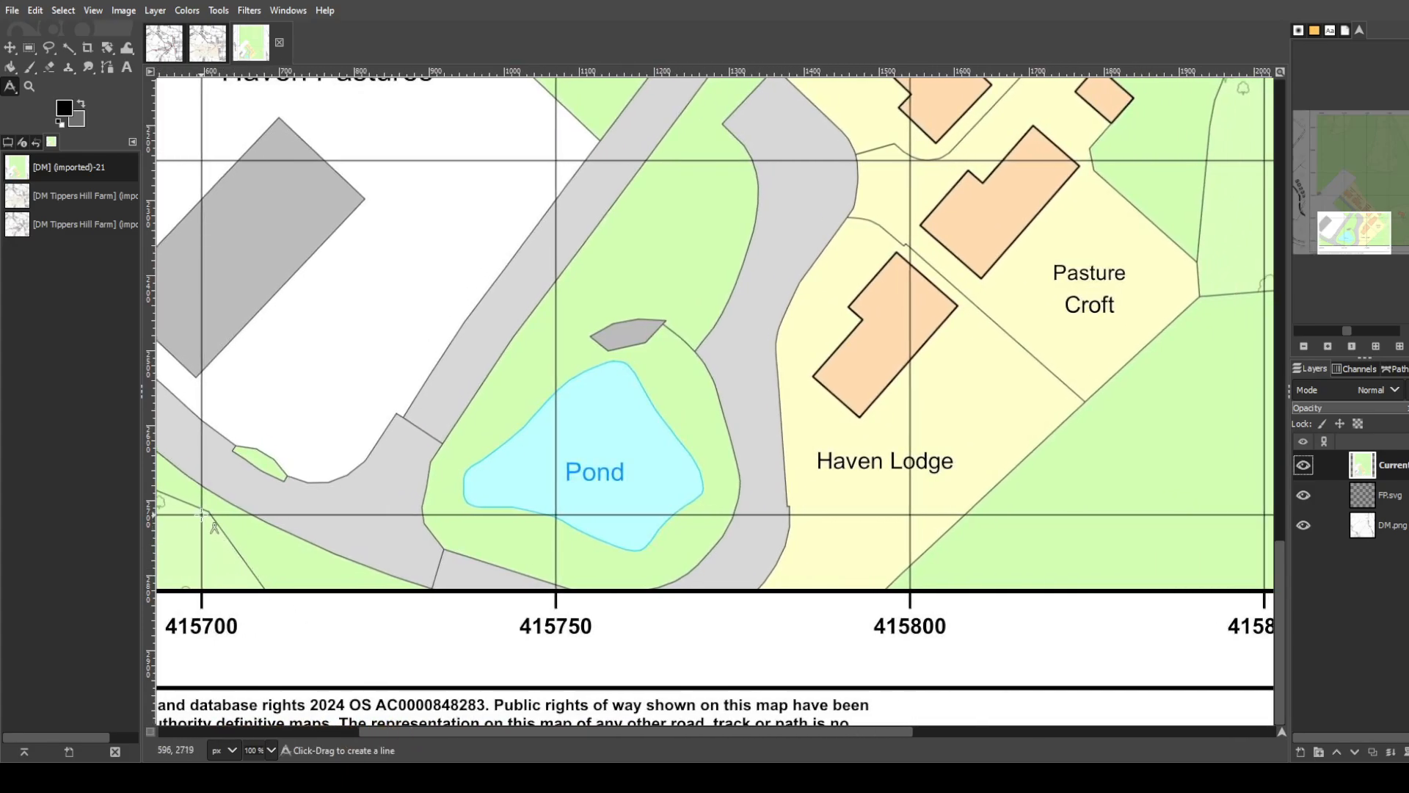
pyautogui.moveTo(202, 513); pyautogui.dragTo(1051, 515)
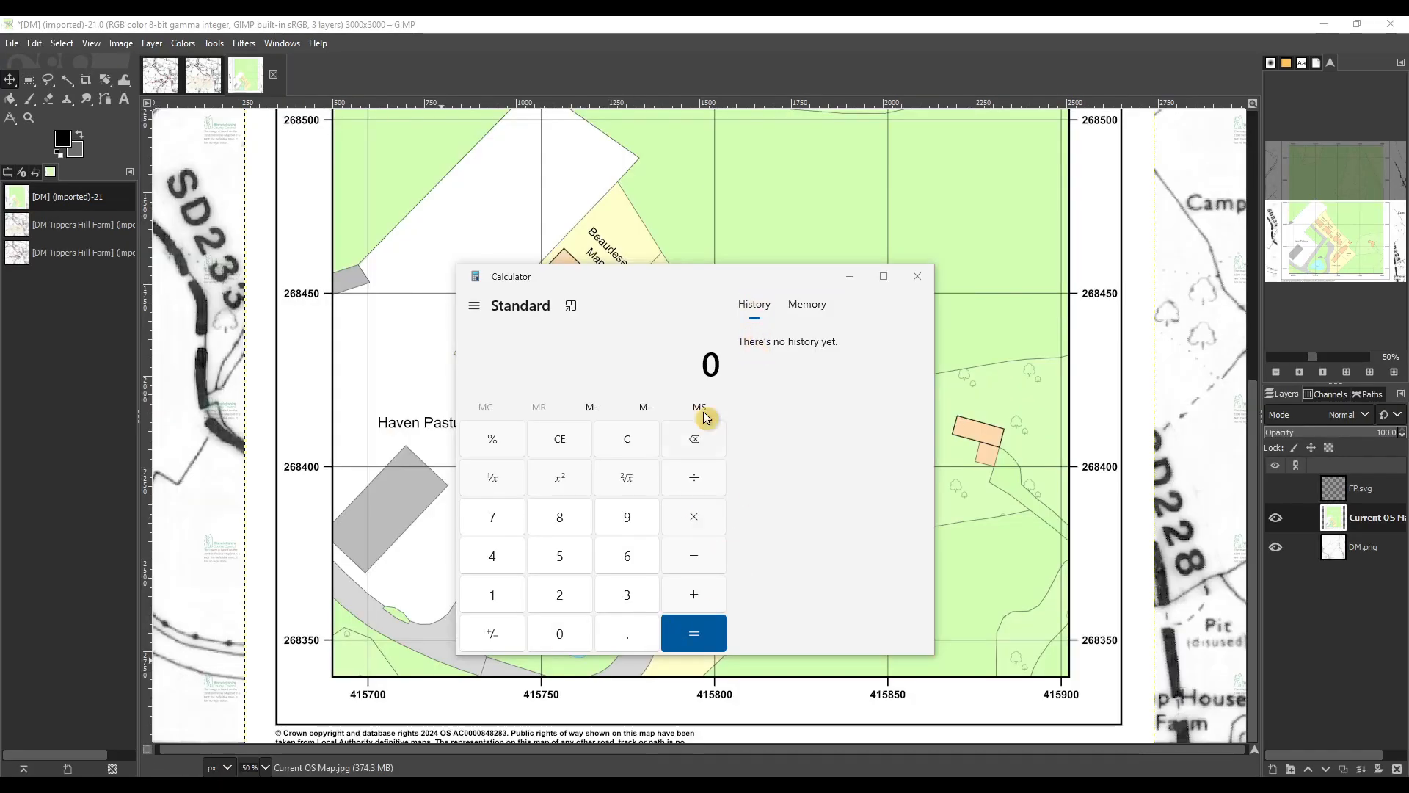
# - Switch to Calculator and divide 1889 by 200
pyautogui.click(704, 369)
pyautogui.write('1889')
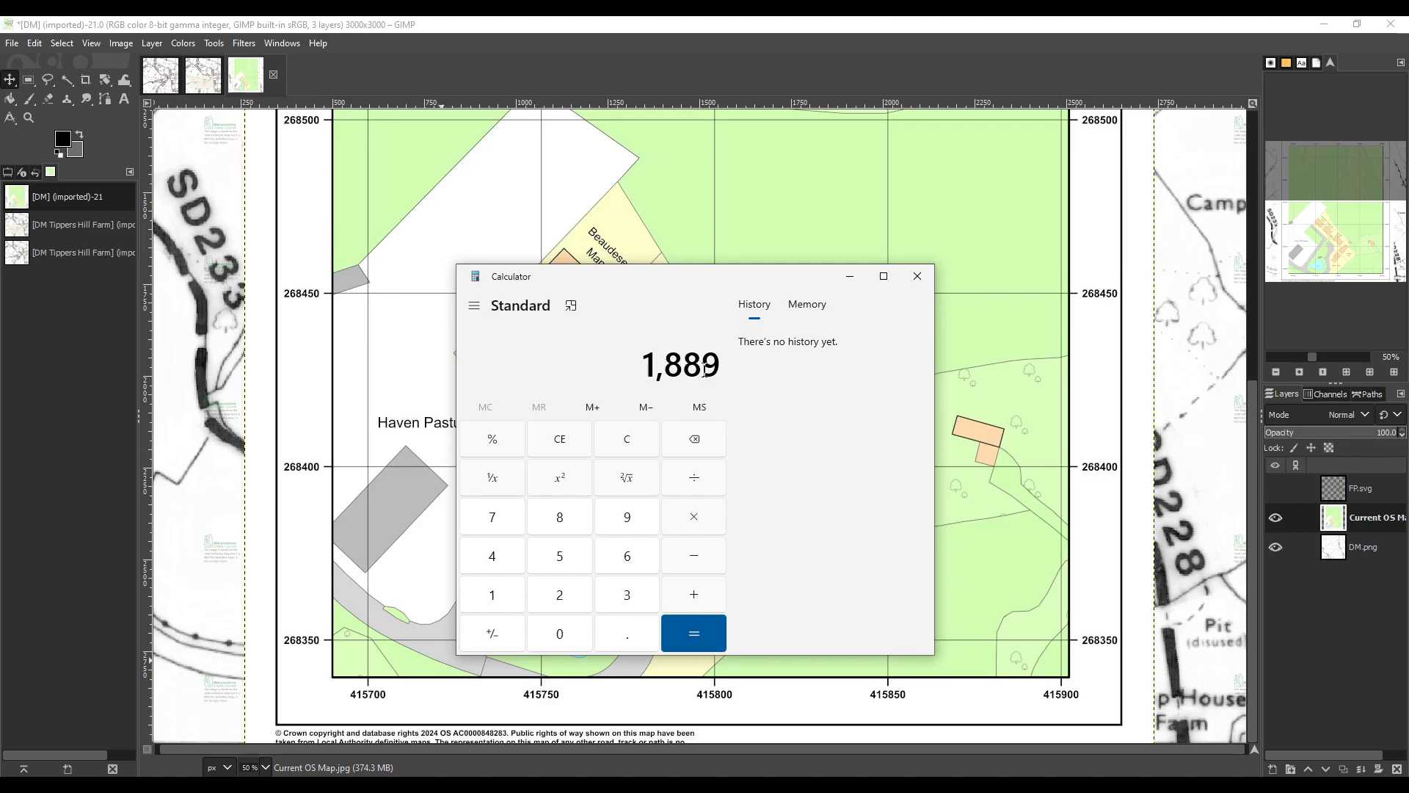
pyautogui.write('/2')
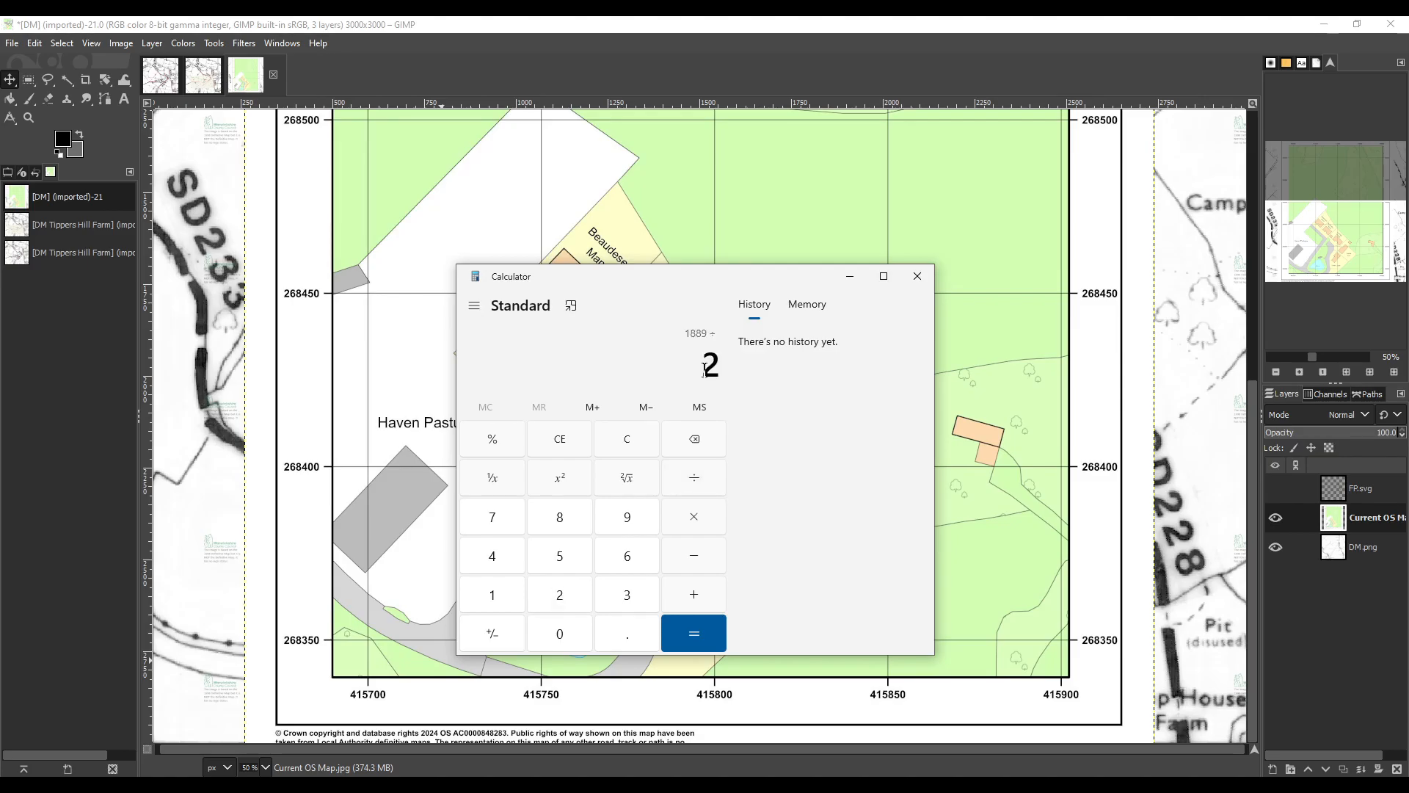
pyautogui.write('00')
pyautogui.press('Return')
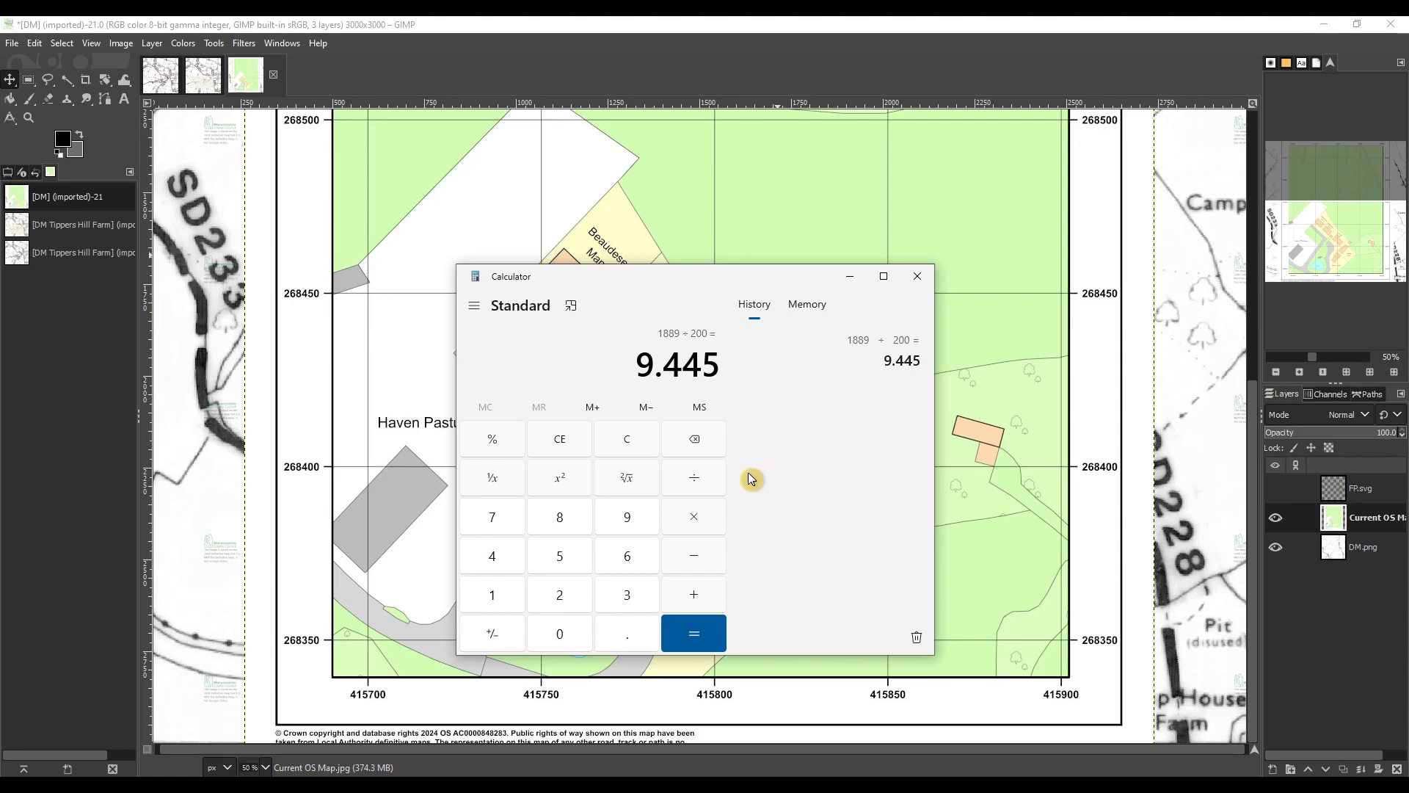
# - Take the reciprocal of the result, multiply it by 3 and convert it to a percentage by multiplying by 100
pyautogui.click(494, 481)
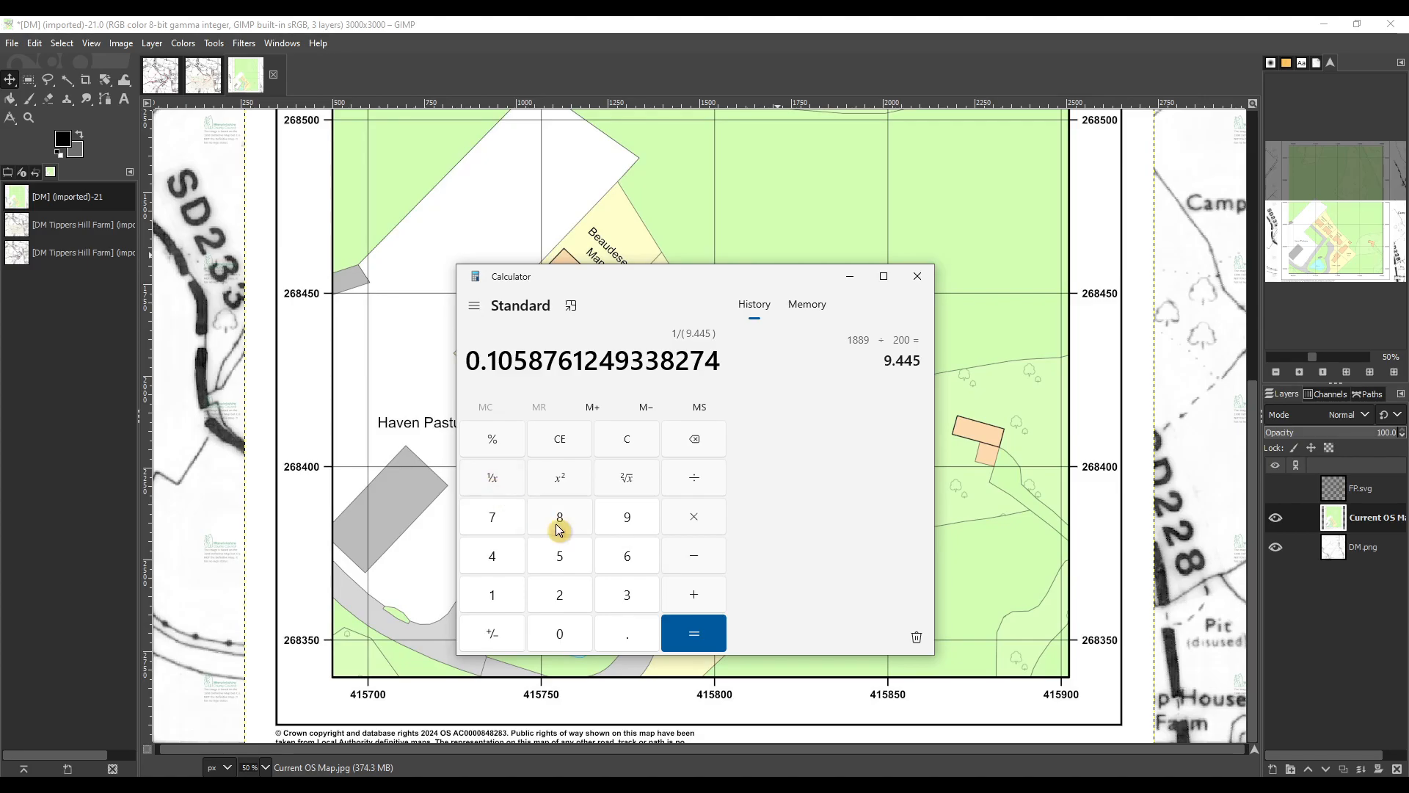
pyautogui.click(694, 523)
pyautogui.click(627, 594)
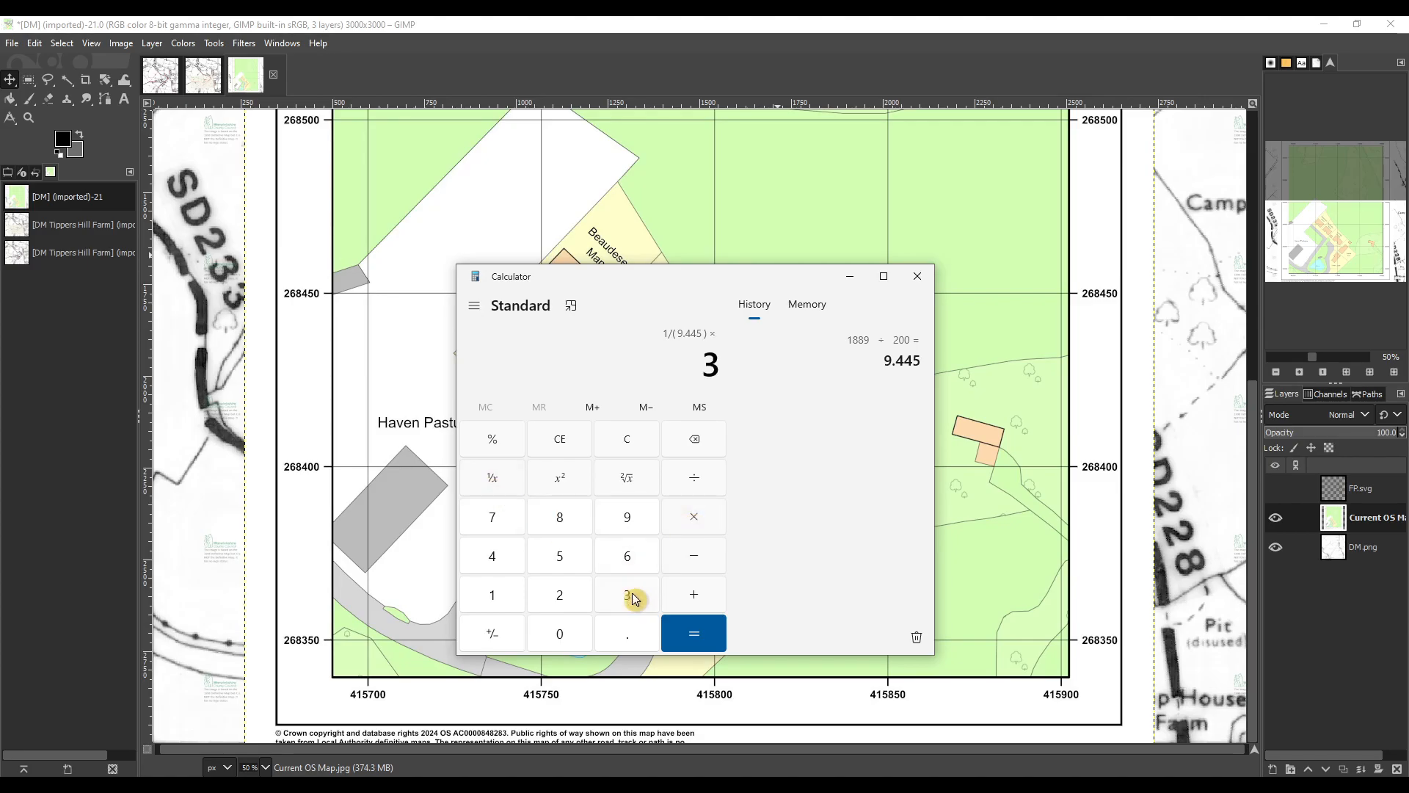
pyautogui.click(689, 631)
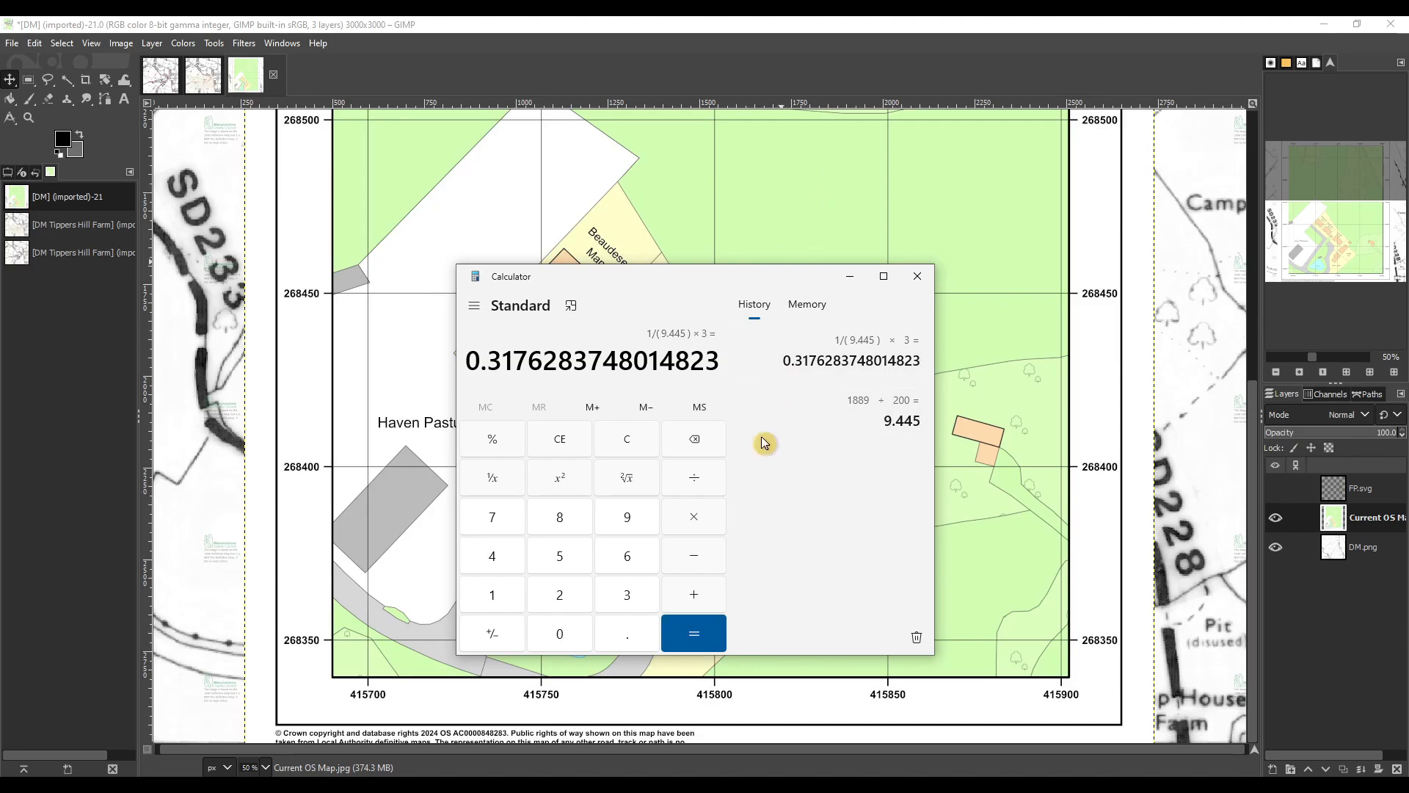
pyautogui.click(697, 517)
pyautogui.click(492, 594)
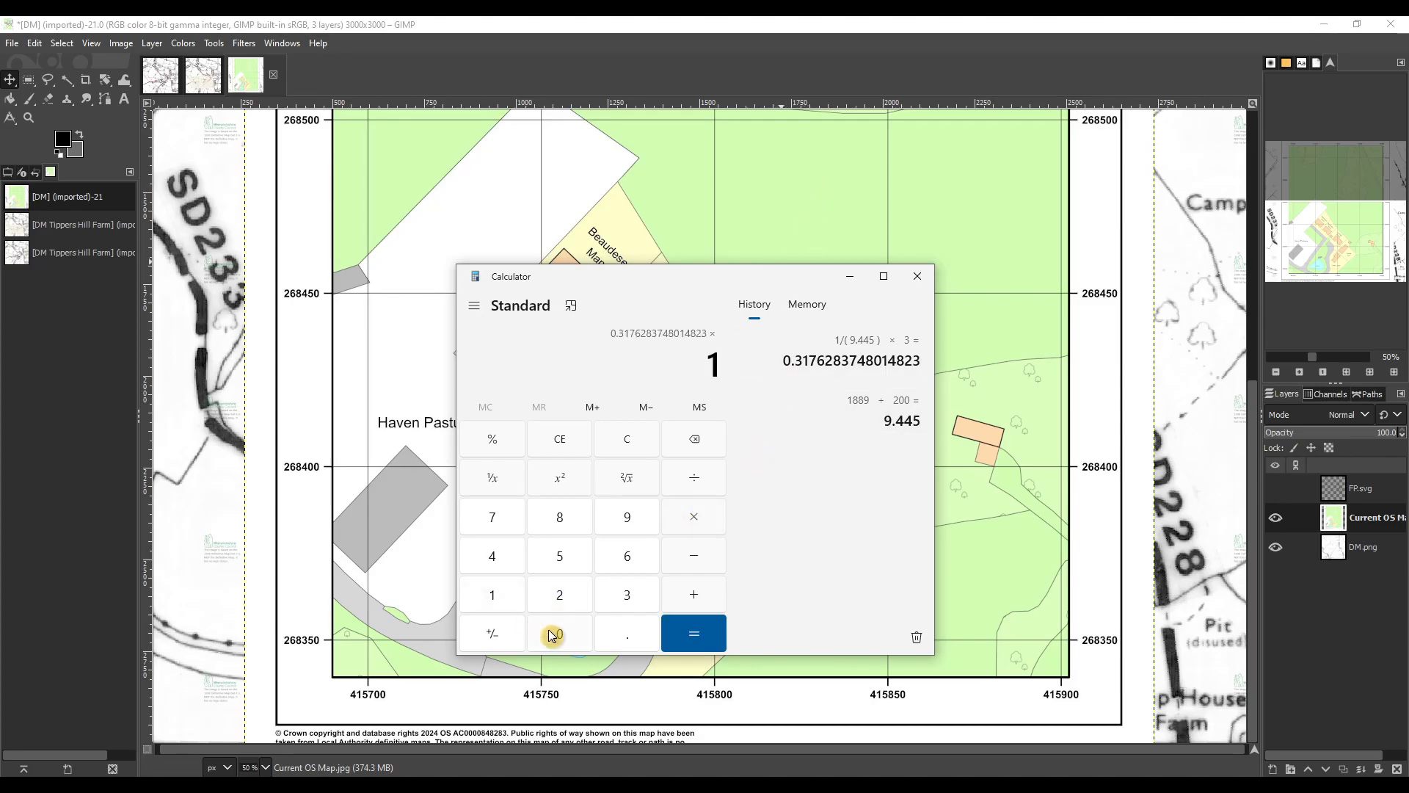
pyautogui.click(559, 632)
pyautogui.click(560, 633)
pyautogui.click(665, 648)
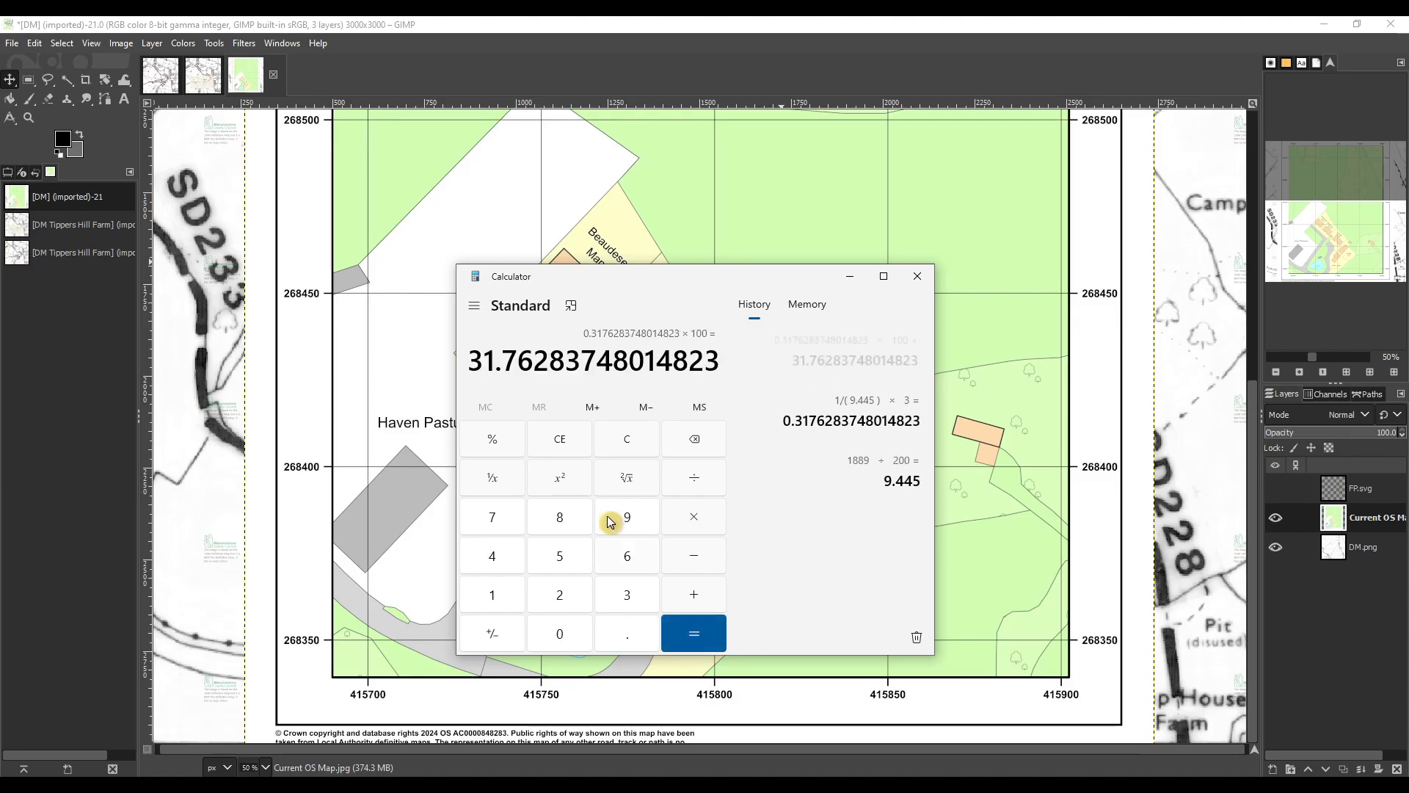
# - Copy the calculated percentage, return to GIMP and scale the Current OS Map.jpg layer to 31.762837 % in width and height
pyautogui.moveTo(472, 354); pyautogui.dragTo(591, 358)
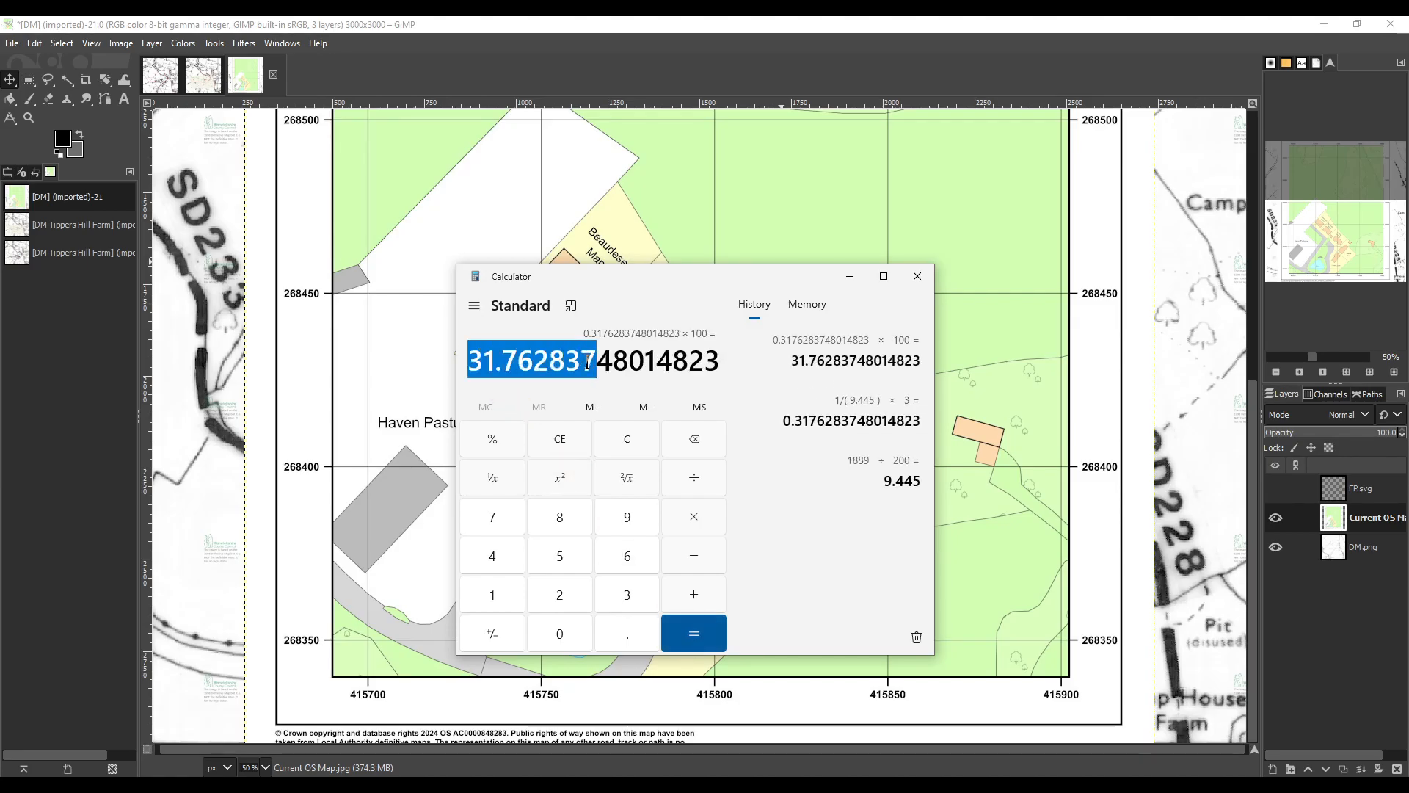
pyautogui.click(832, 227)
pyautogui.rightClick(822, 242)
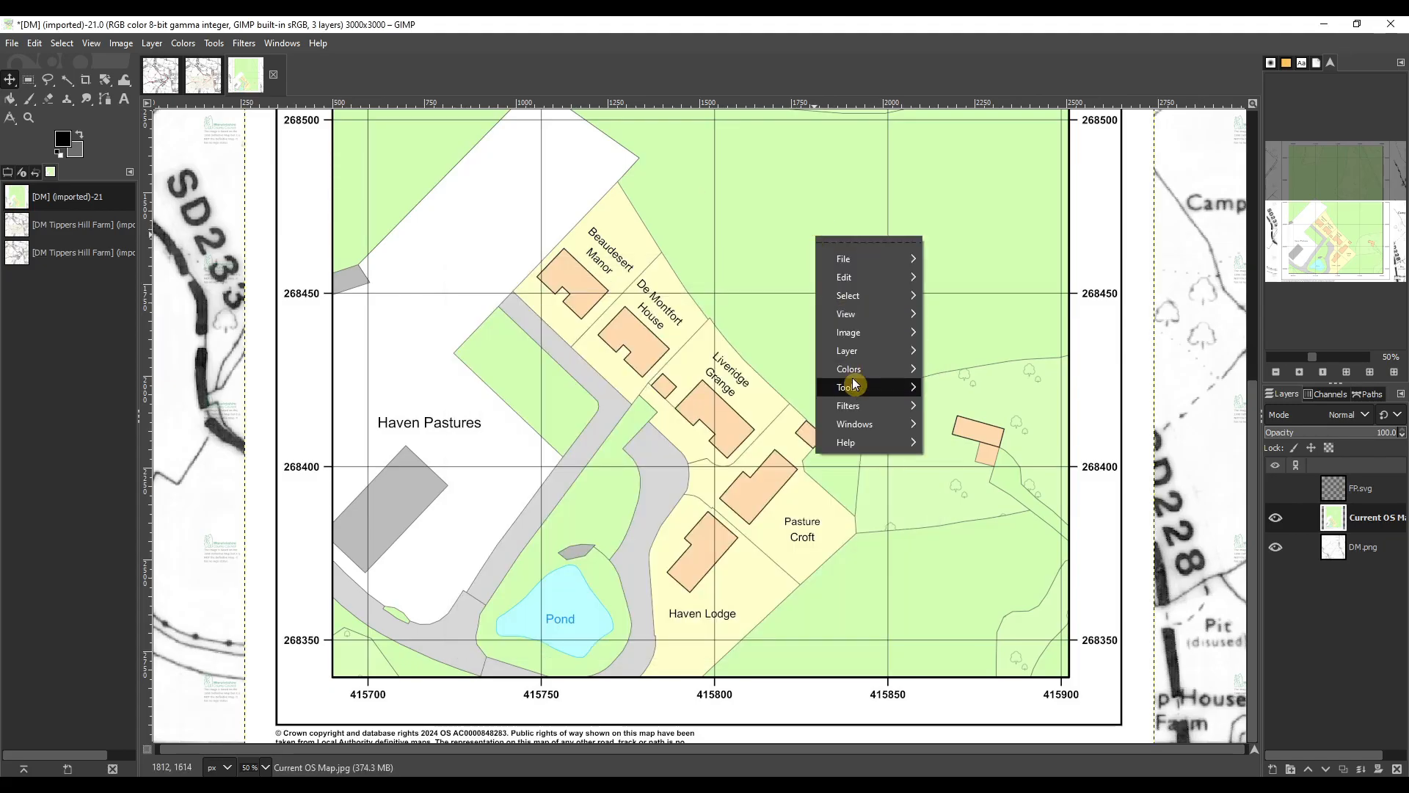
pyautogui.moveTo(873, 355)
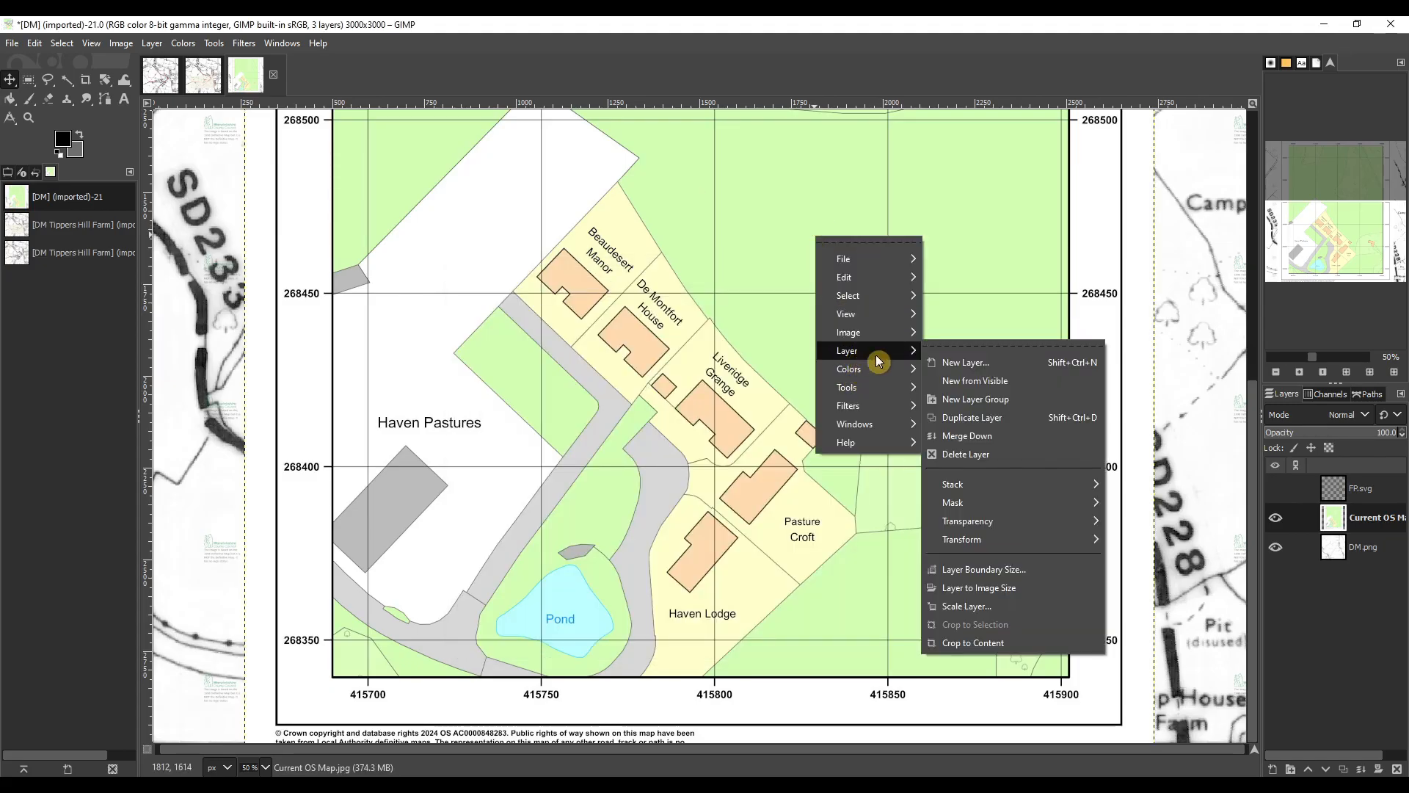
pyautogui.click(954, 608)
pyautogui.write('31.762837')
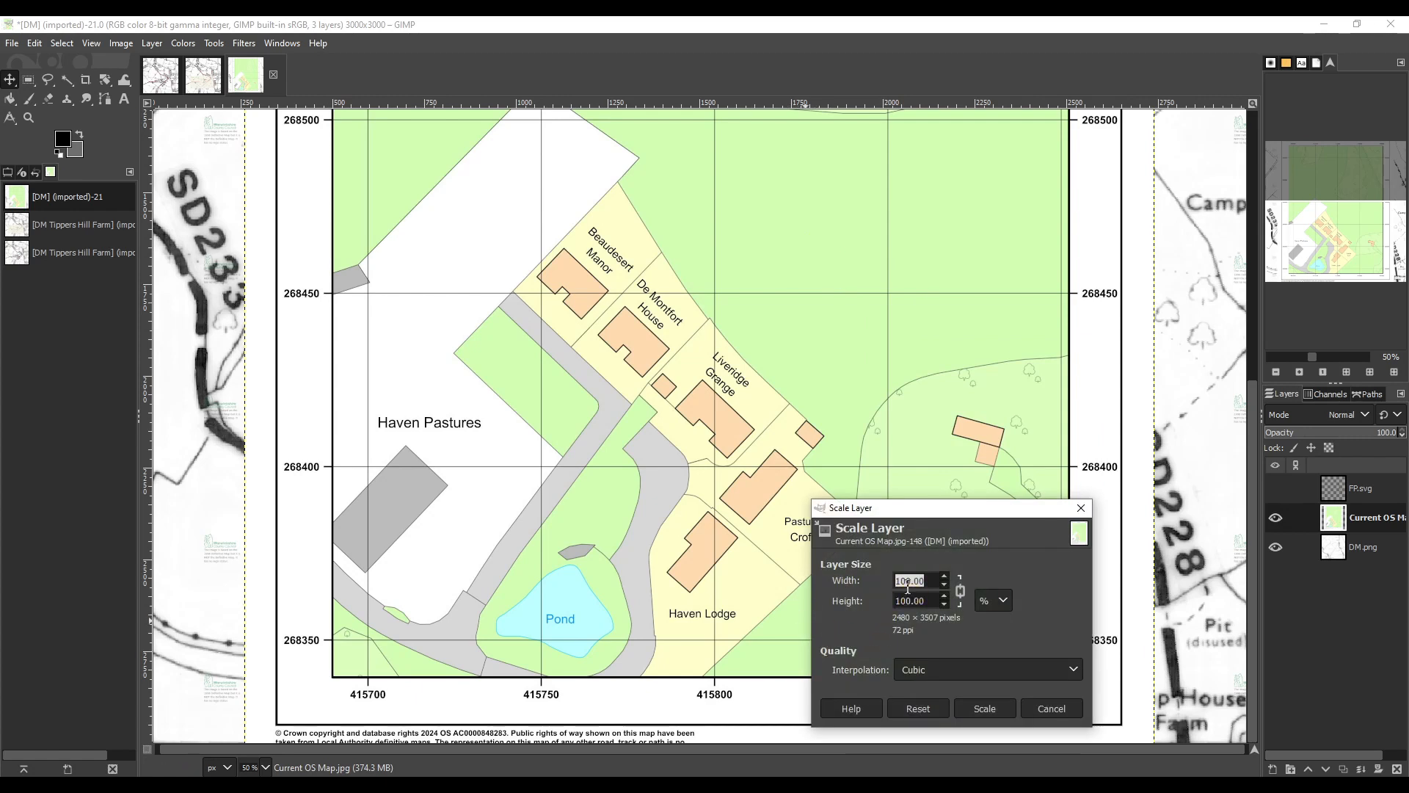
pyautogui.click(919, 598)
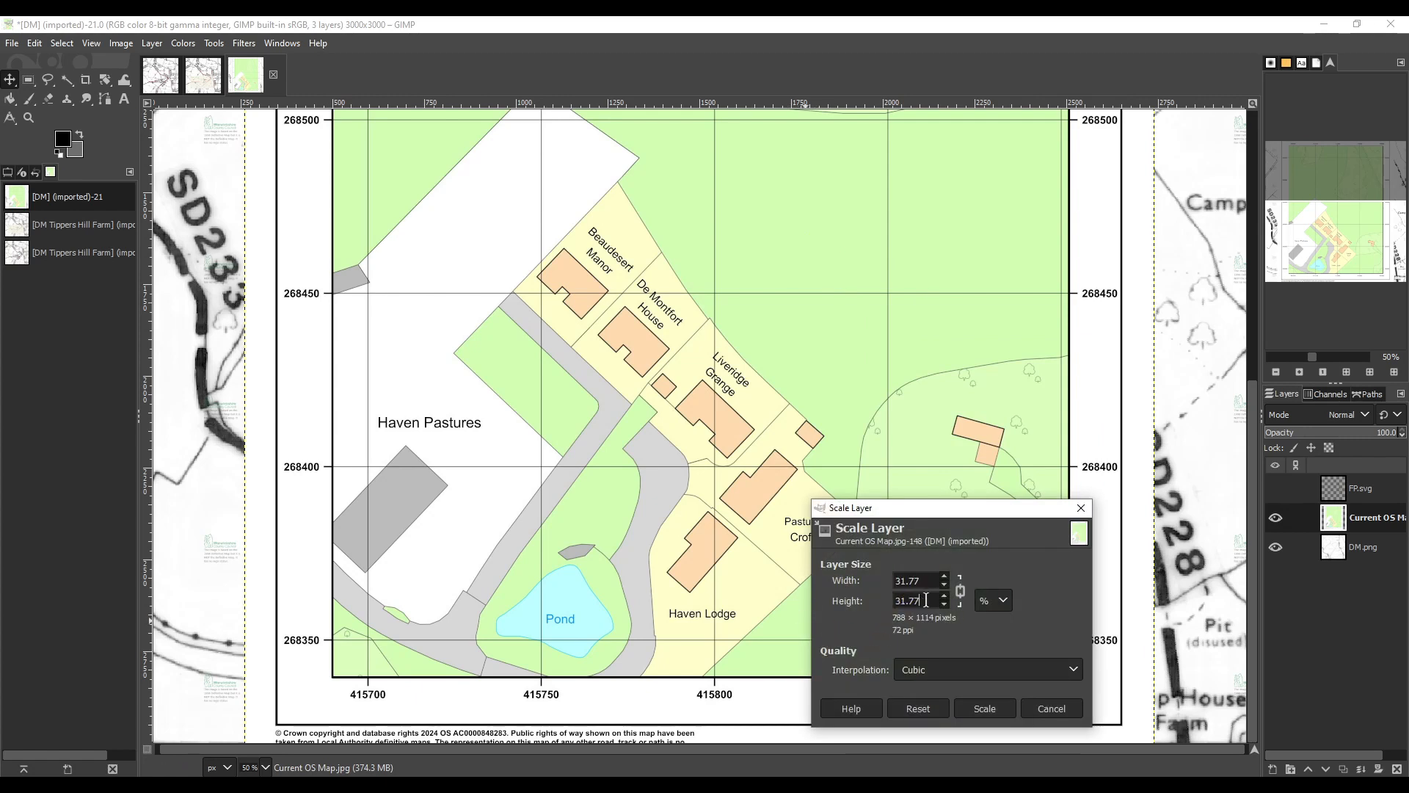
pyautogui.click(975, 711)
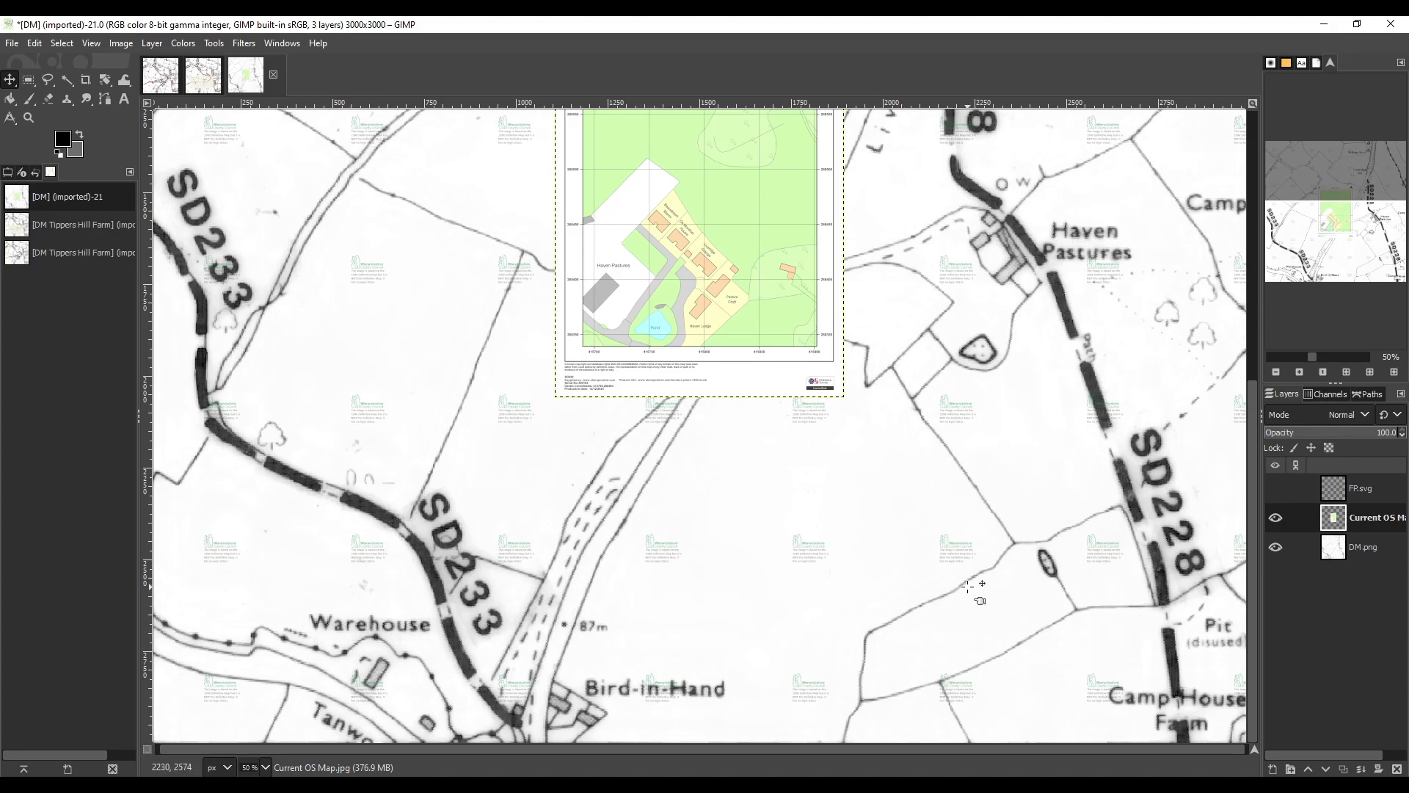
# - Move the scaled OS map layer eastward over the Haven Pastures area of the definitive map
pyautogui.scroll(5, 970, 578)
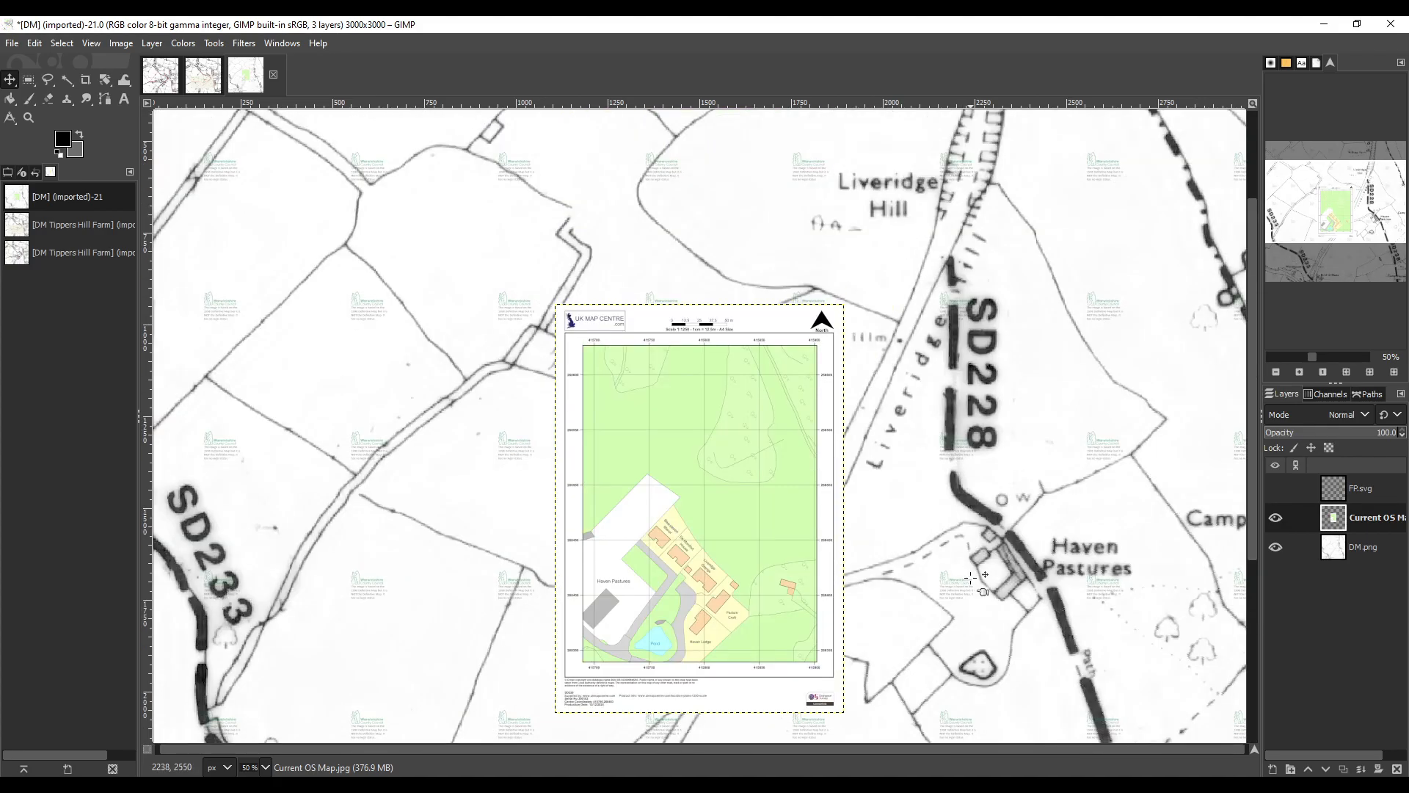
pyautogui.scroll(-3, 970, 578)
pyautogui.moveTo(673, 329); pyautogui.dragTo(894, 389)
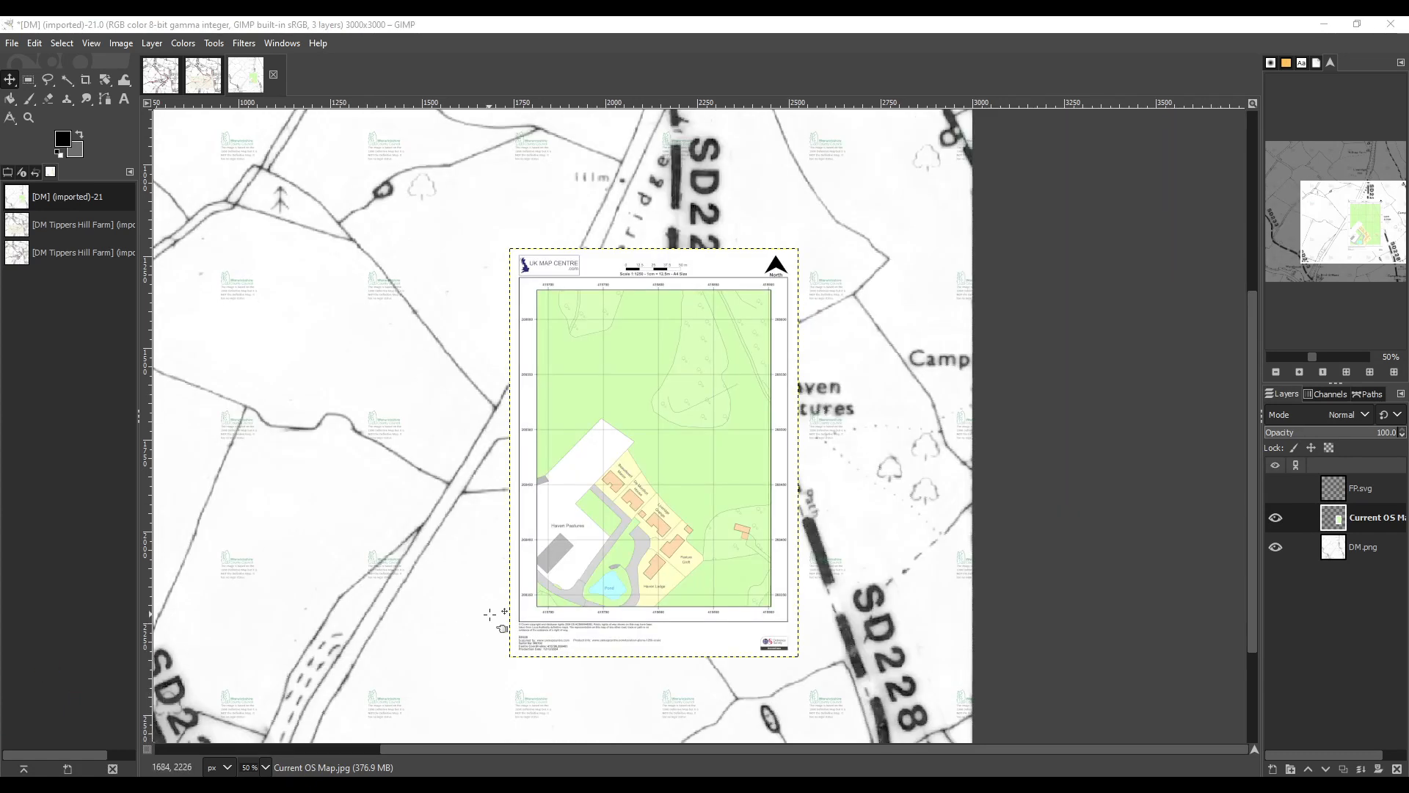
pyautogui.click(265, 767)
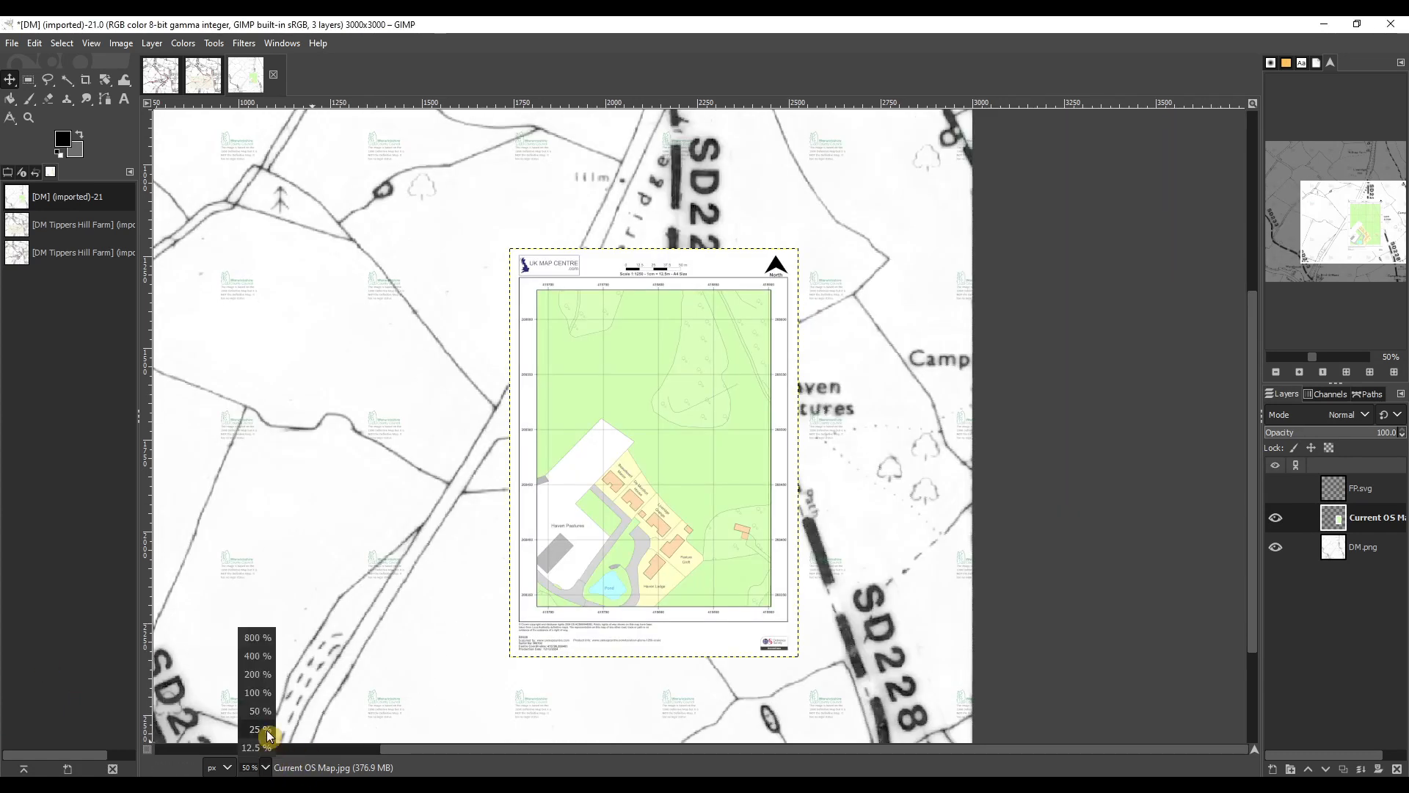
pyautogui.click(262, 693)
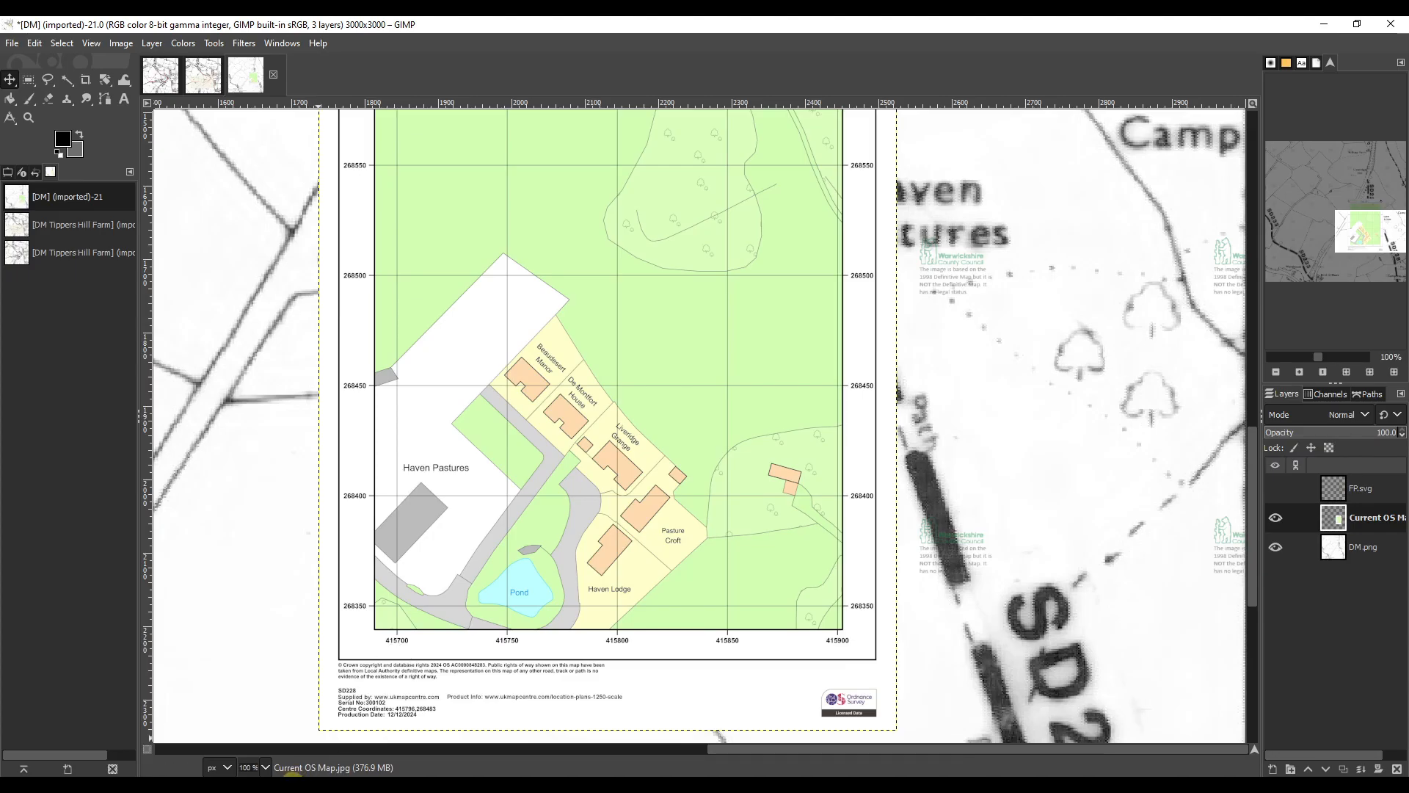
pyautogui.click(266, 768)
pyautogui.moveTo(397, 582); pyautogui.dragTo(585, 586)
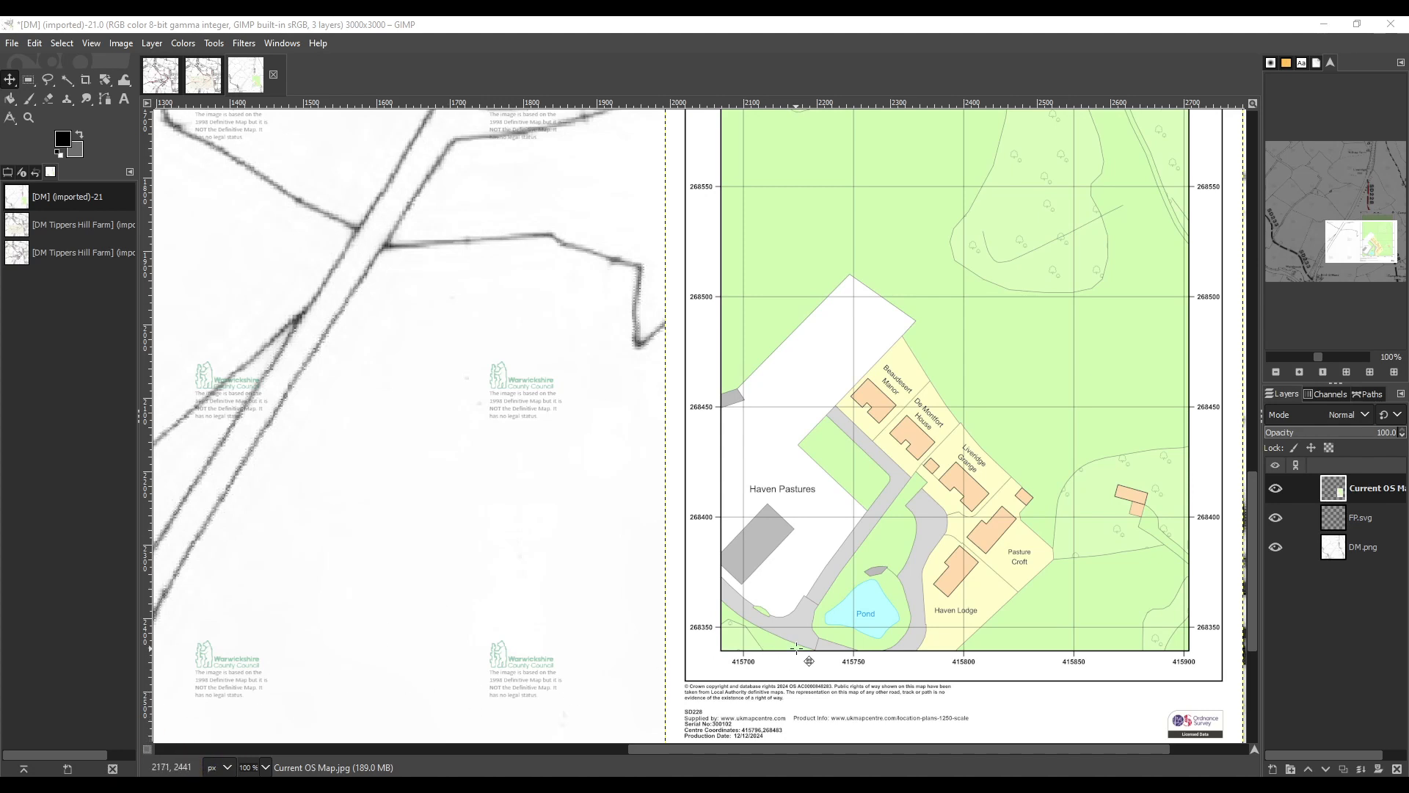
# - Nudge the OS map layer by its 415700, 268350 grid crossing to fine-tune its position
pyautogui.click(265, 765)
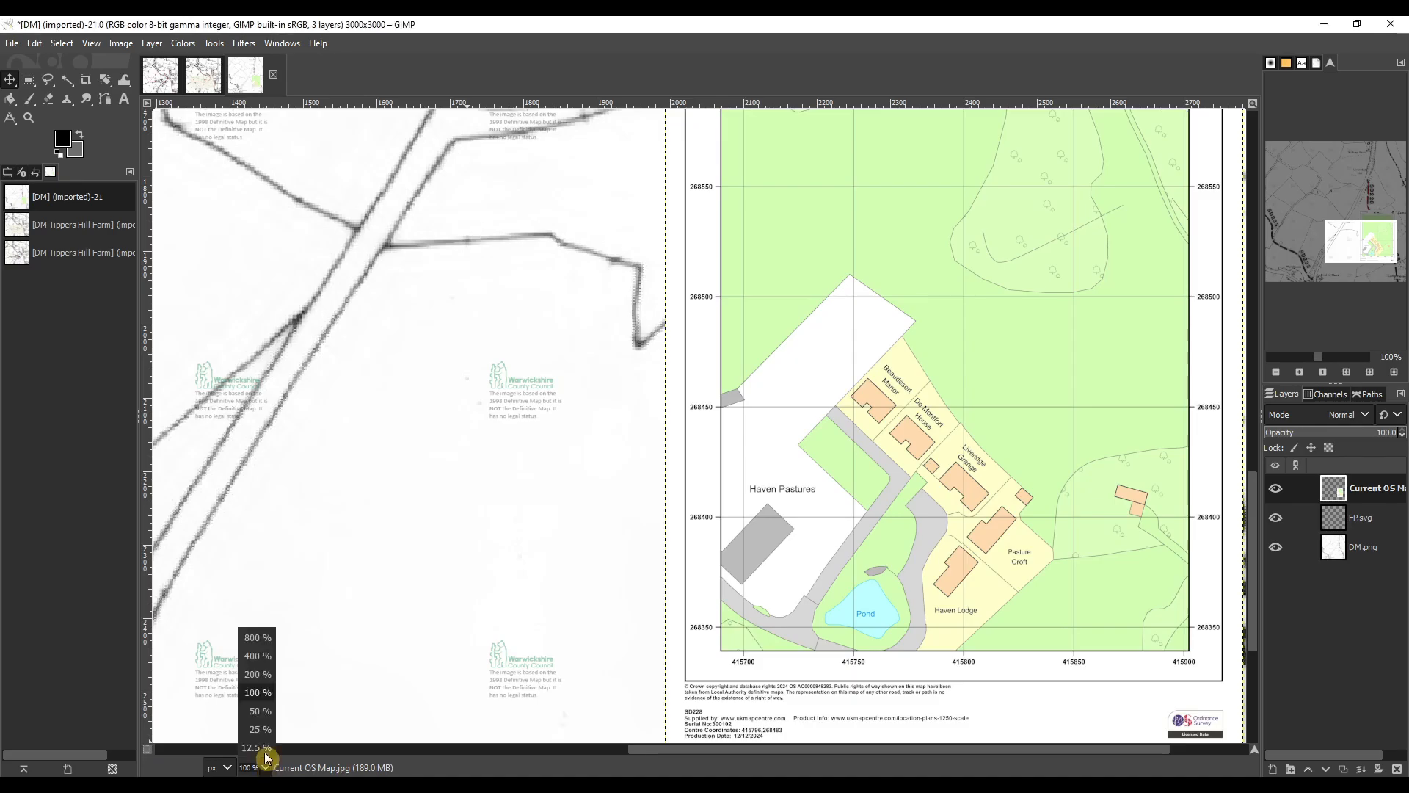
pyautogui.click(257, 673)
pyautogui.scroll(-5, 664, 642)
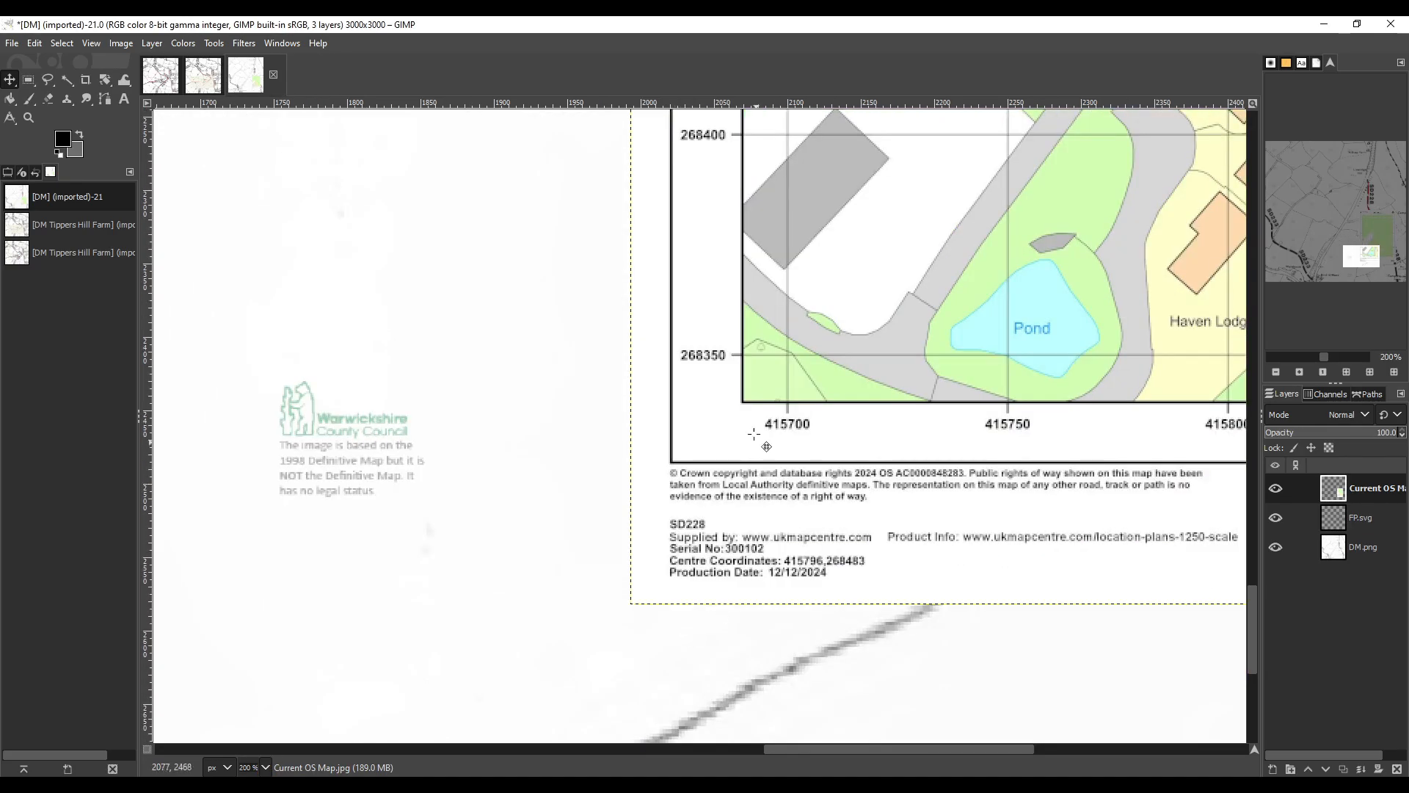
pyautogui.click(786, 355)
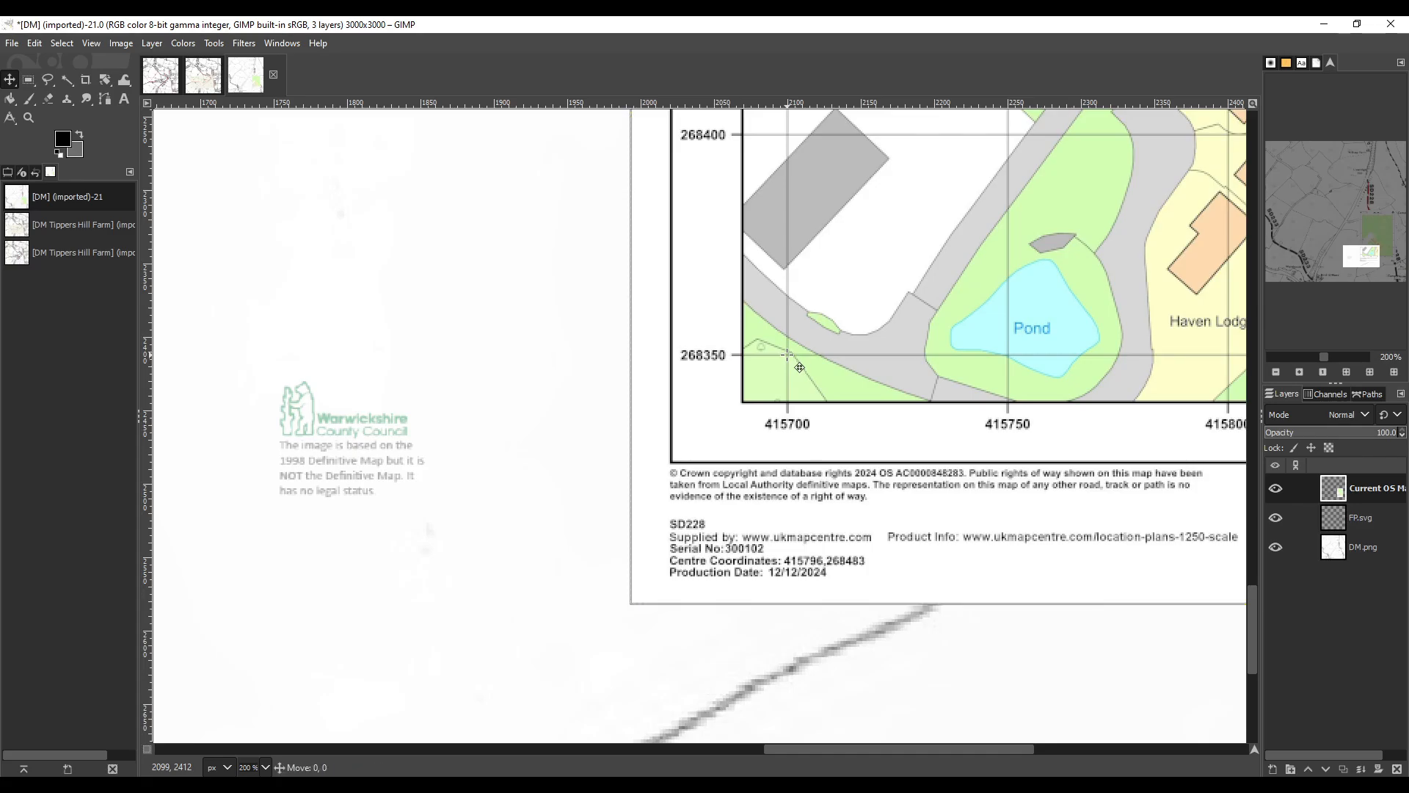
pyautogui.moveTo(787, 355); pyautogui.dragTo(785, 356)
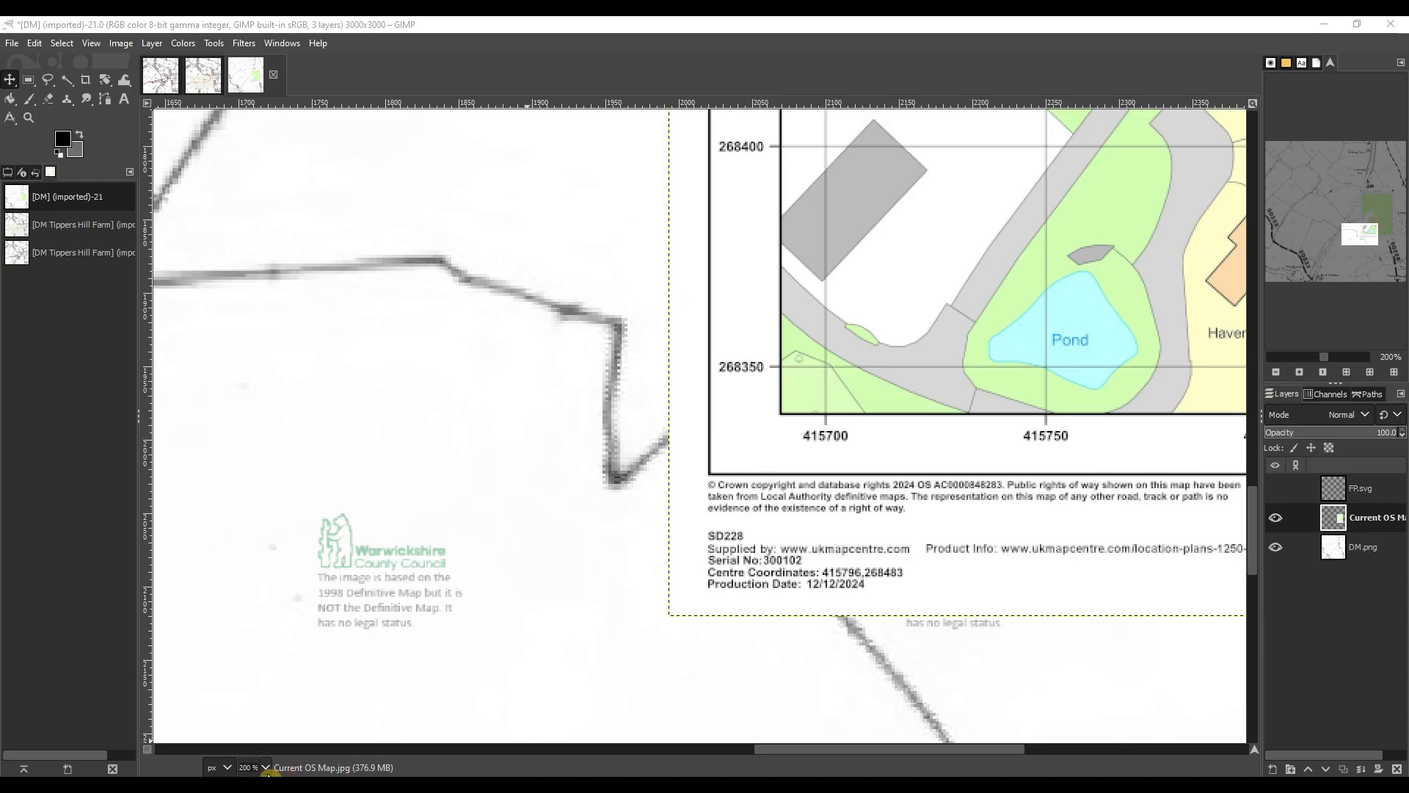
# - Show the FR.svg footpath layer over the positioned OS map around Haven Pastures
pyautogui.click(266, 768)
pyautogui.click(257, 710)
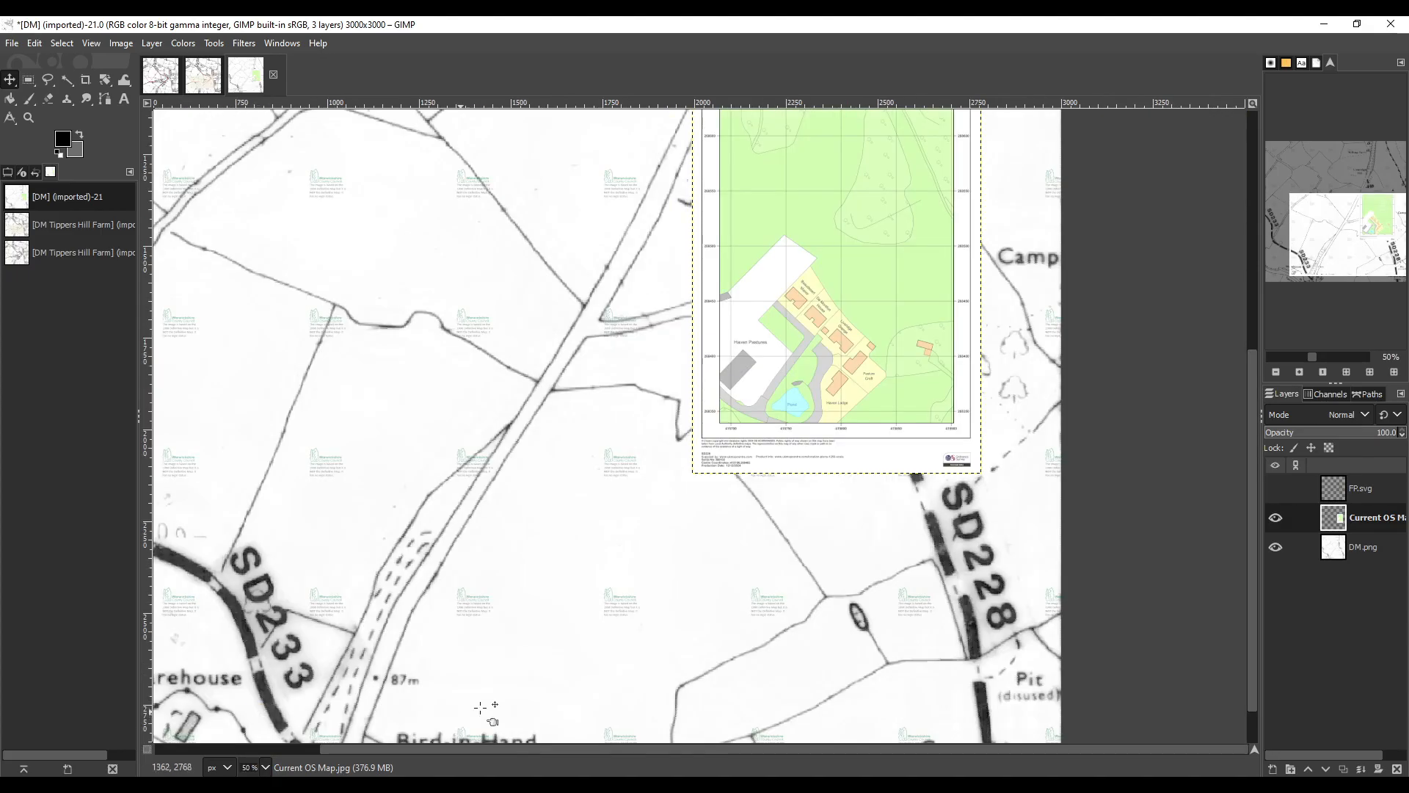
pyautogui.moveTo(1255, 626); pyautogui.dragTo(1252, 541)
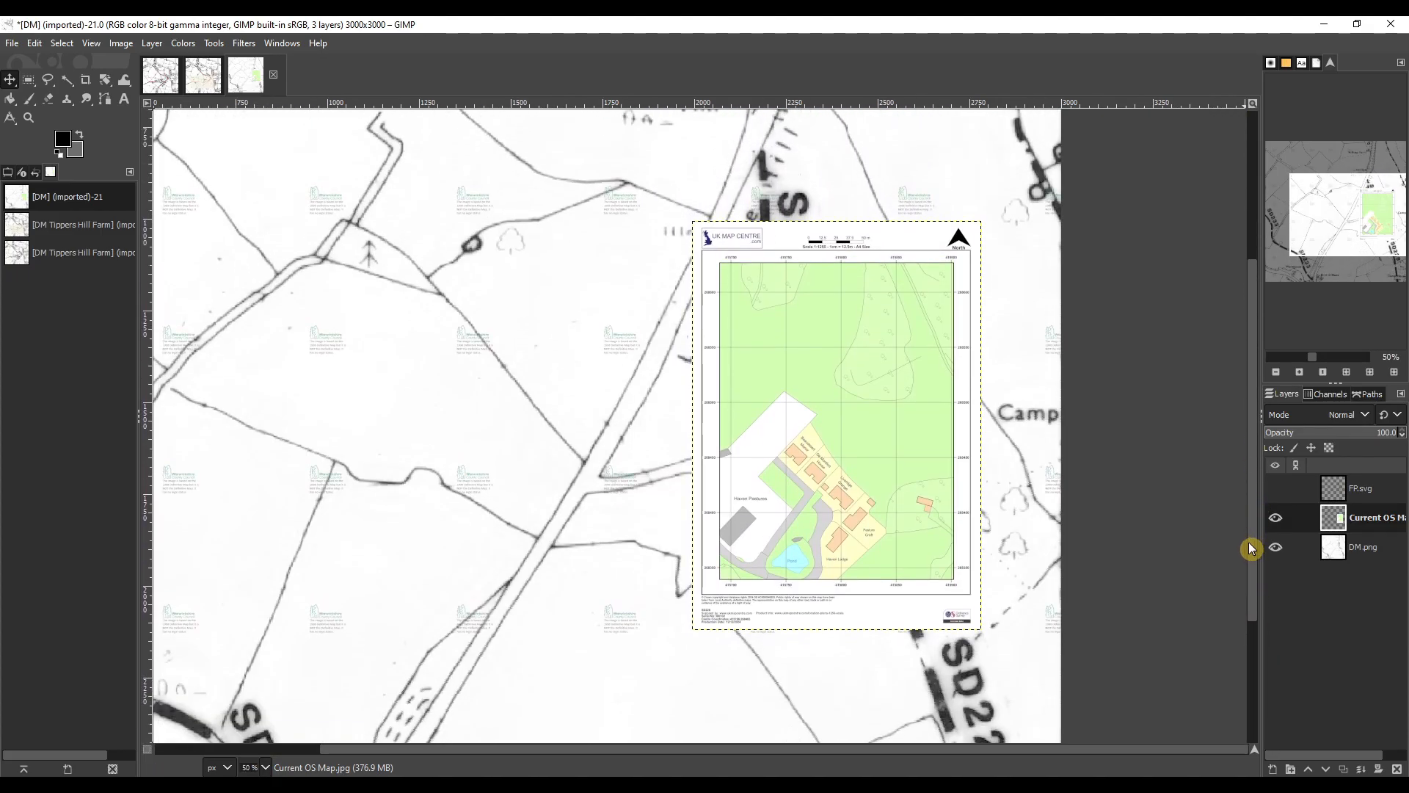
pyautogui.click(265, 767)
pyautogui.click(258, 692)
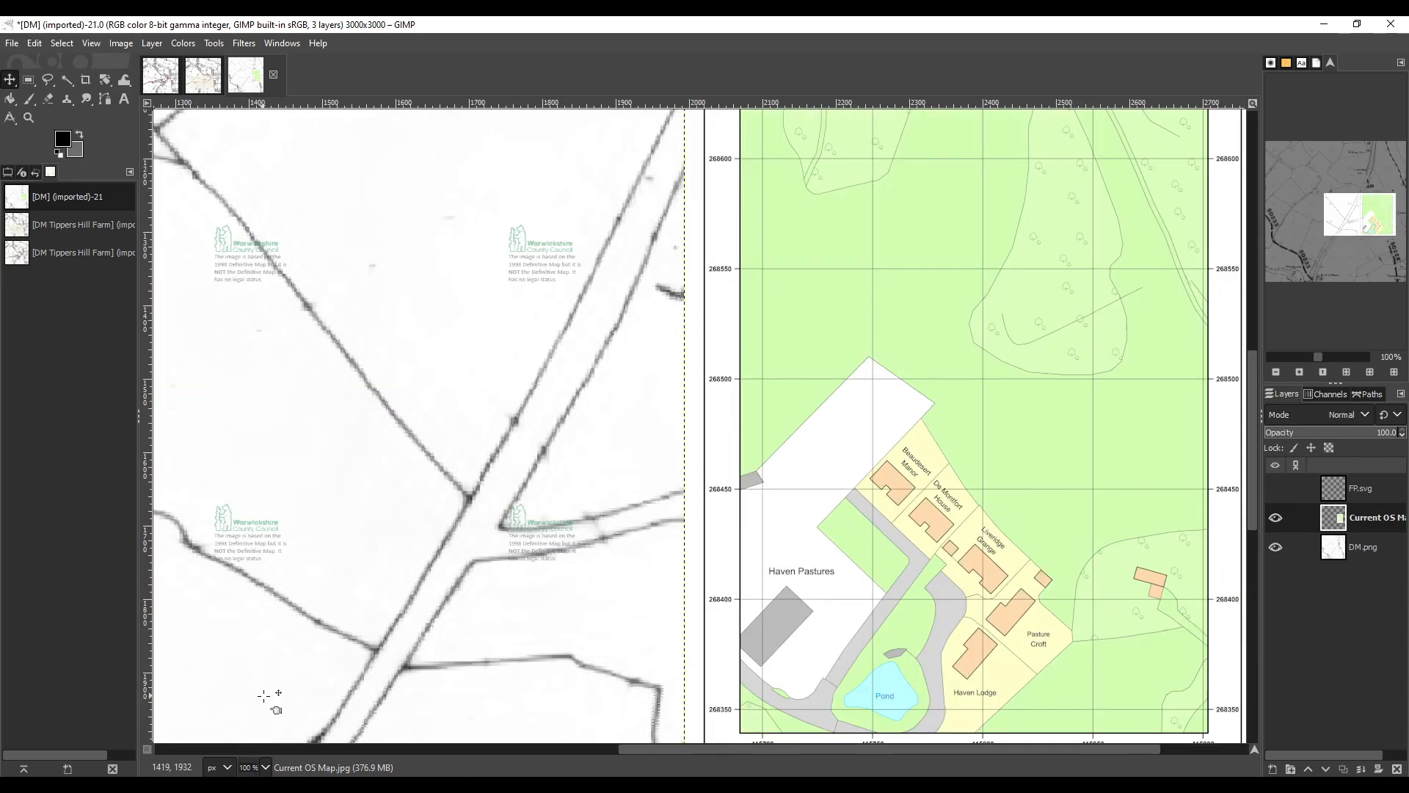
pyautogui.moveTo(1256, 530); pyautogui.dragTo(1252, 553)
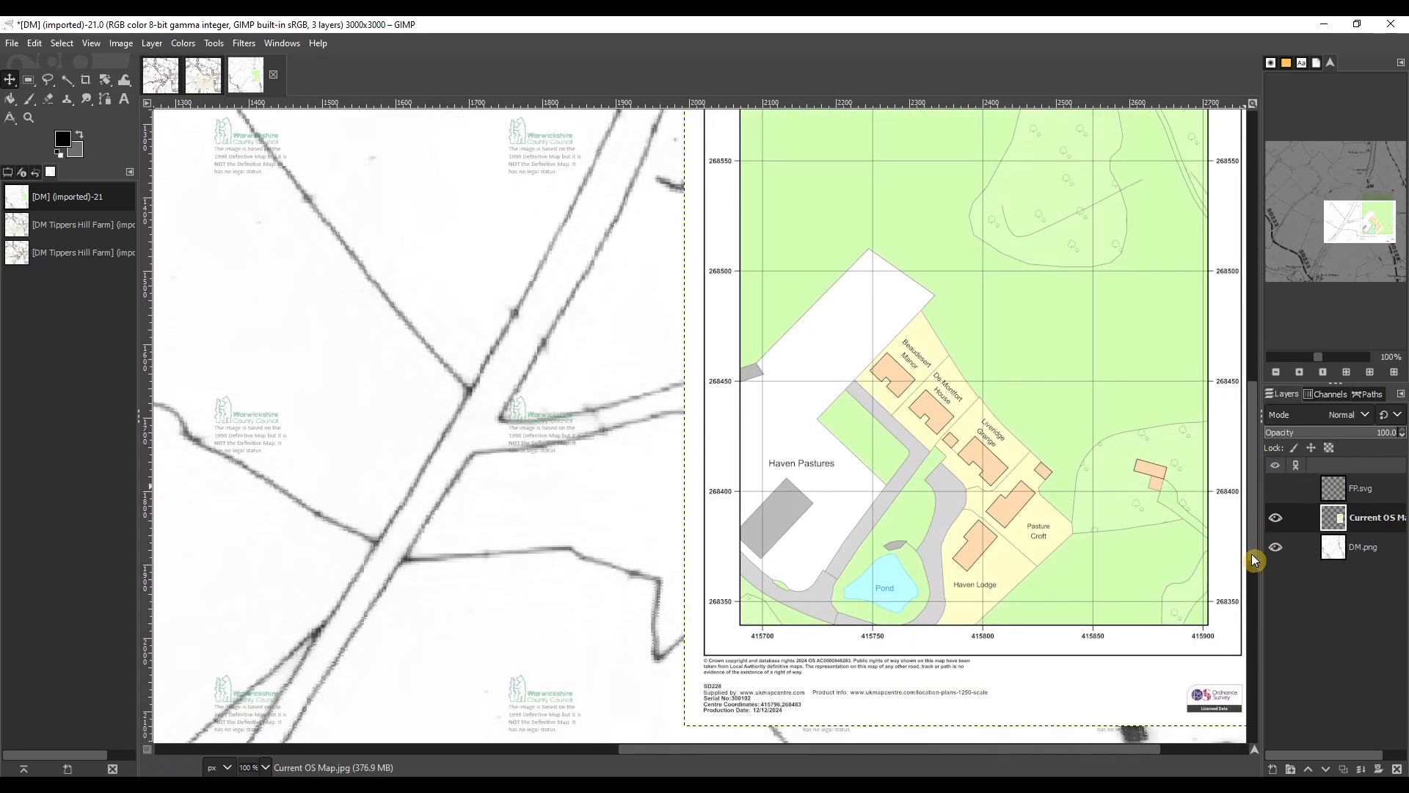
pyautogui.moveTo(640, 751); pyautogui.dragTo(741, 749)
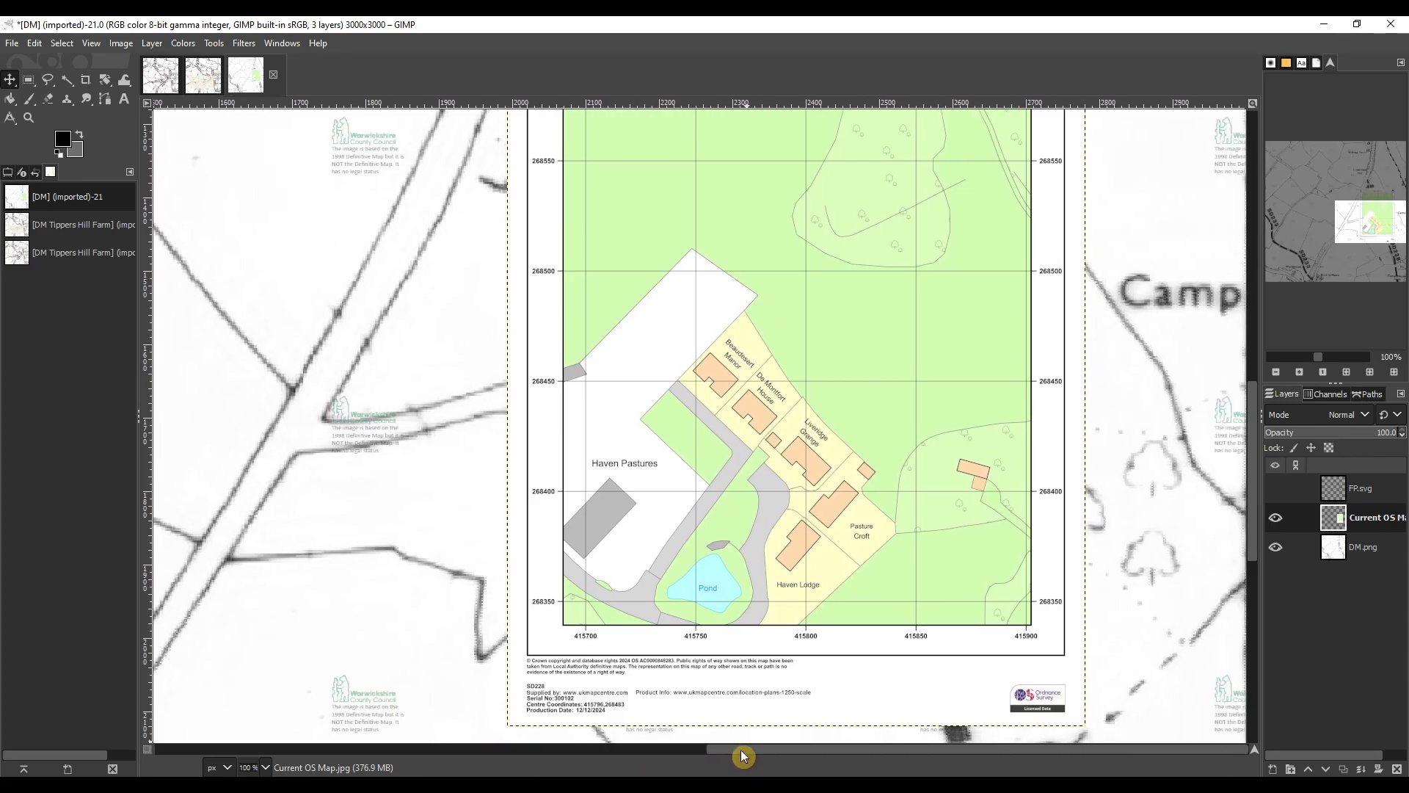
pyautogui.click(1276, 490)
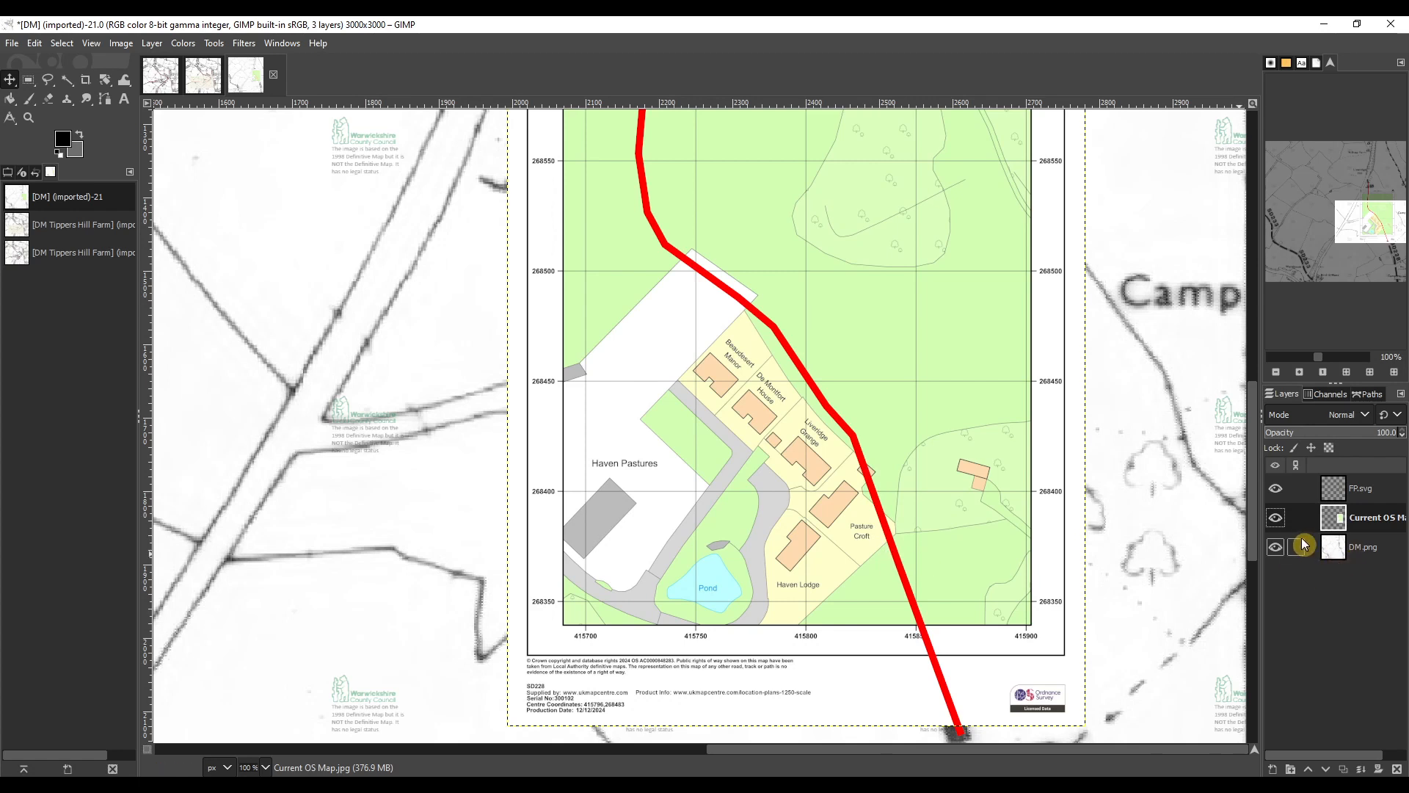
# - Compare the footpath route on both maps by repeatedly hiding and showing the Current OS Map.jpg layer, leaving it shown
pyautogui.click(1276, 520)
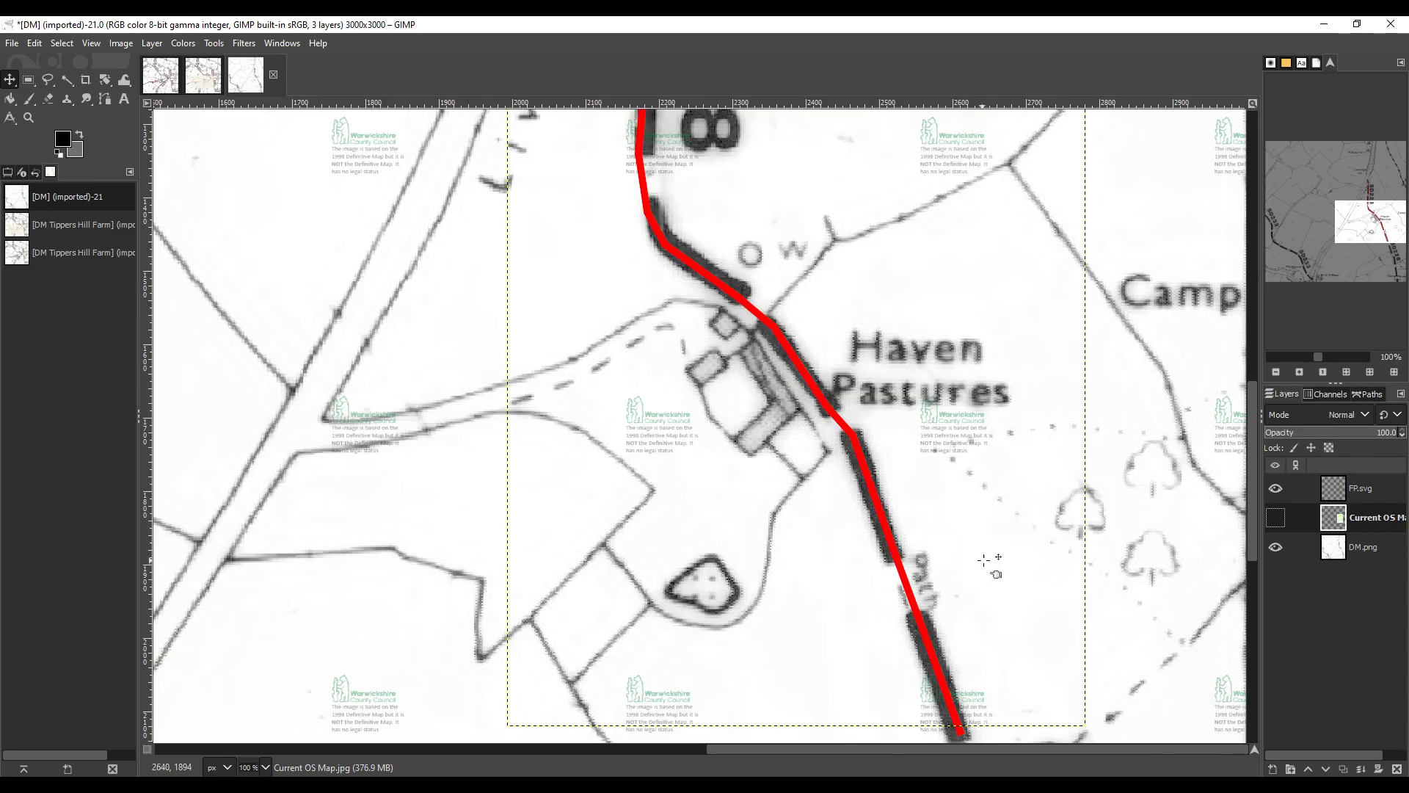
pyautogui.click(1276, 521)
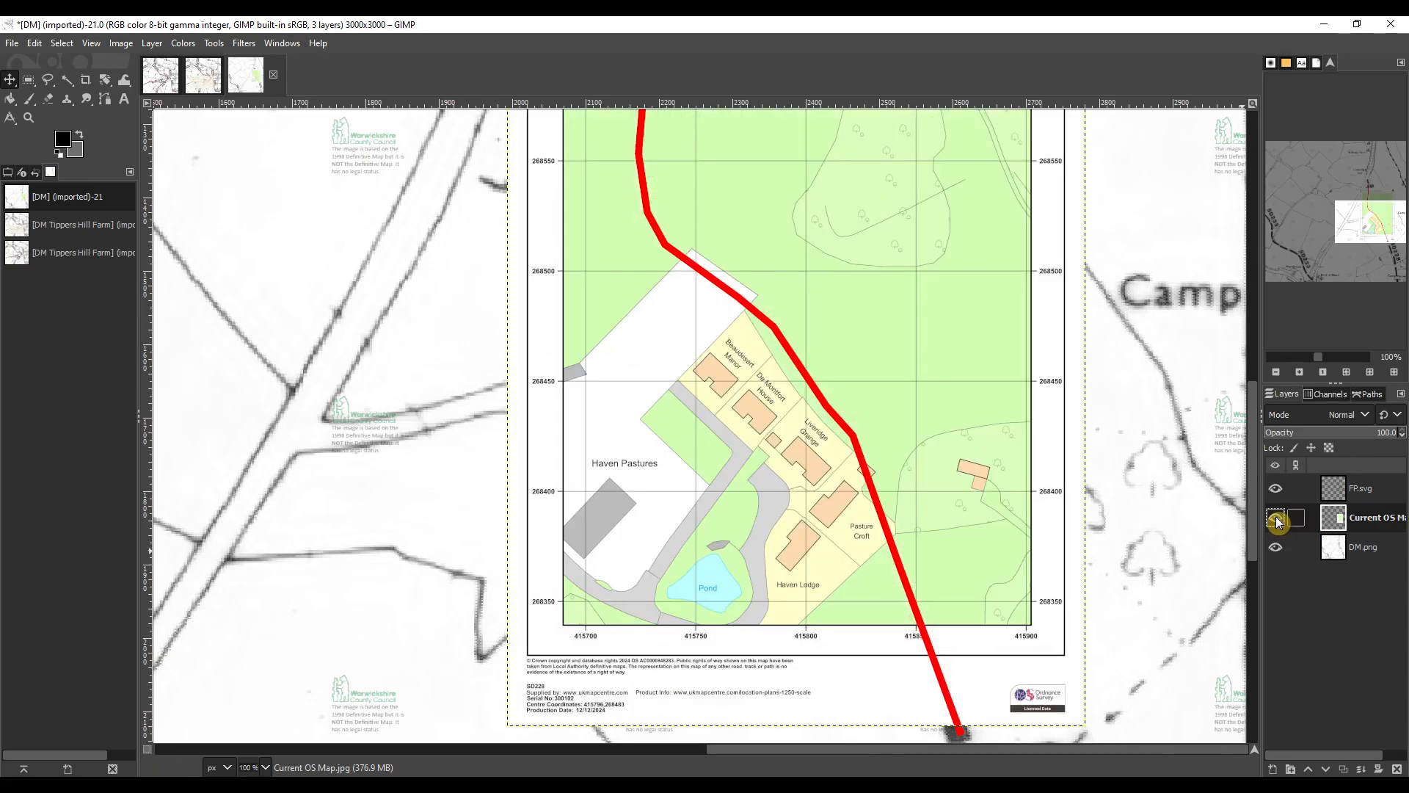
pyautogui.click(1276, 520)
pyautogui.click(1276, 520)
pyautogui.click(1276, 520)
pyautogui.click(1276, 520)
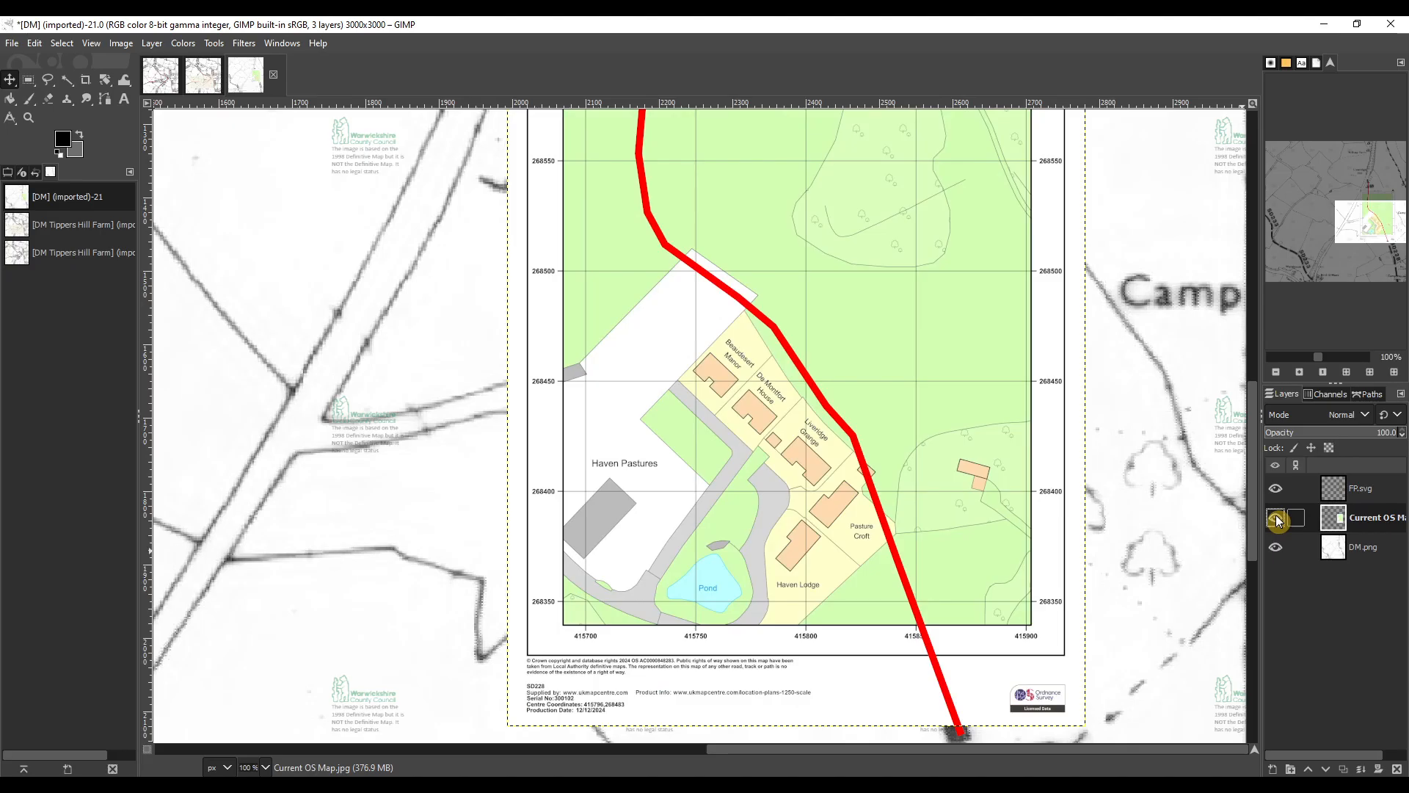